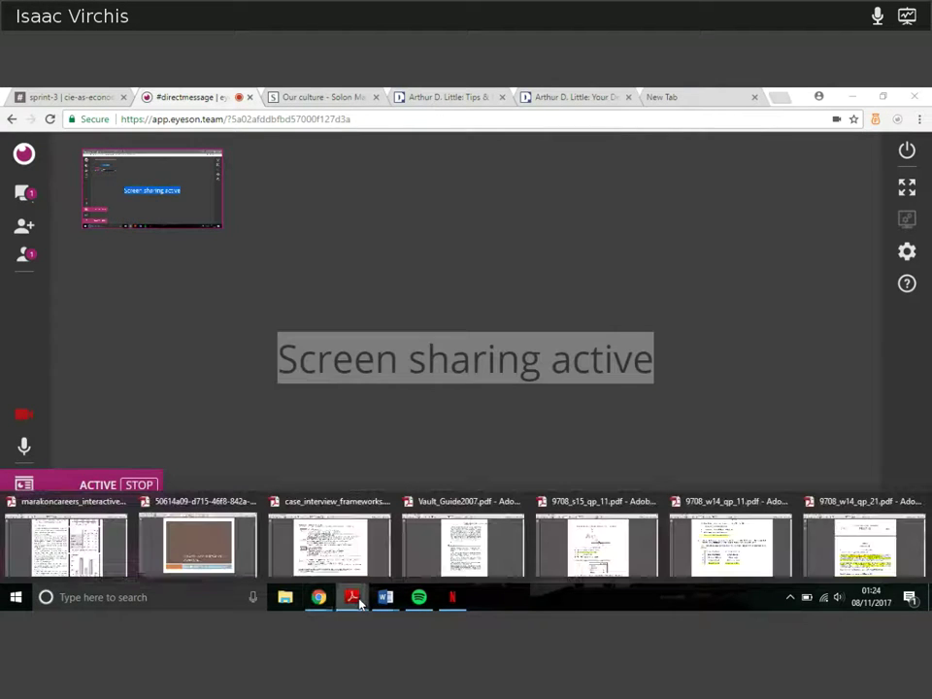
- Bring the 9708_w14_qp_11.pdf economics past paper to the front at page 1
left_click(731, 548)
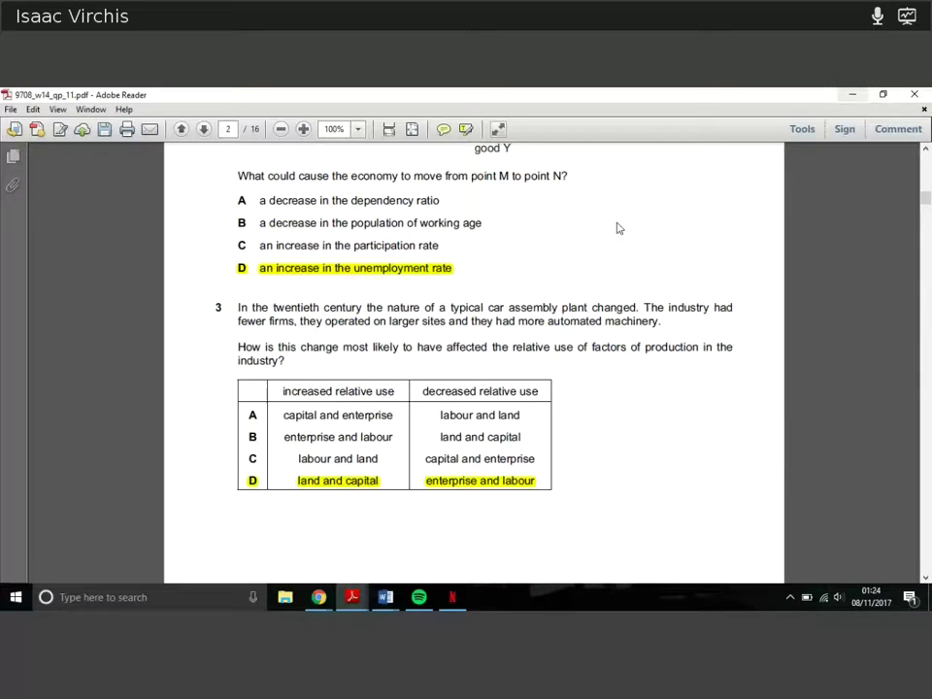
scroll(616, 228, "up", 4)
scroll(616, 228, "up", 2)
scroll(611, 231, "up", 6)
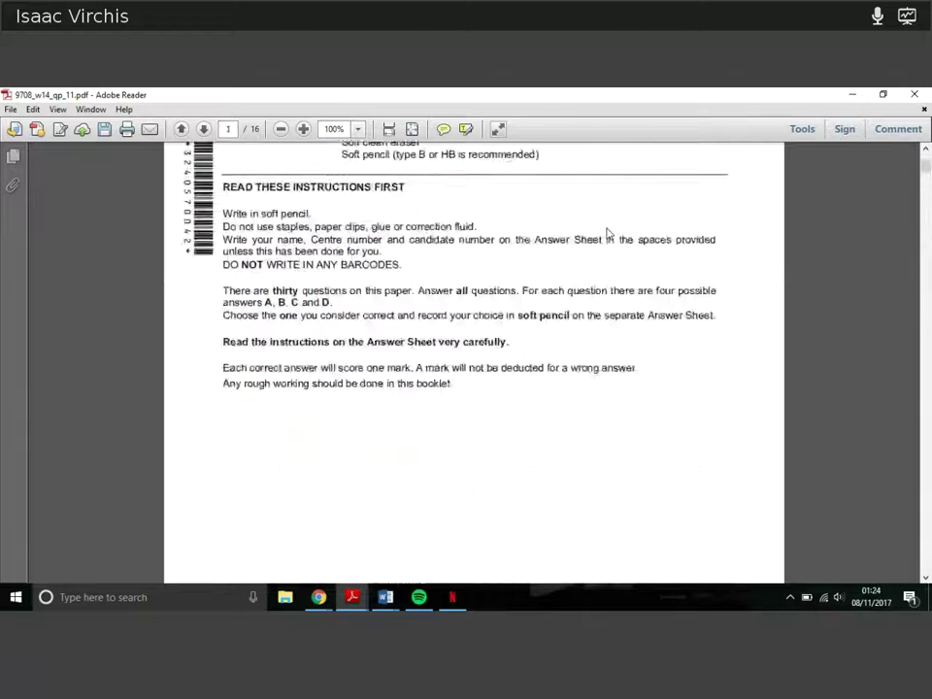
scroll(609, 233, "up", 5)
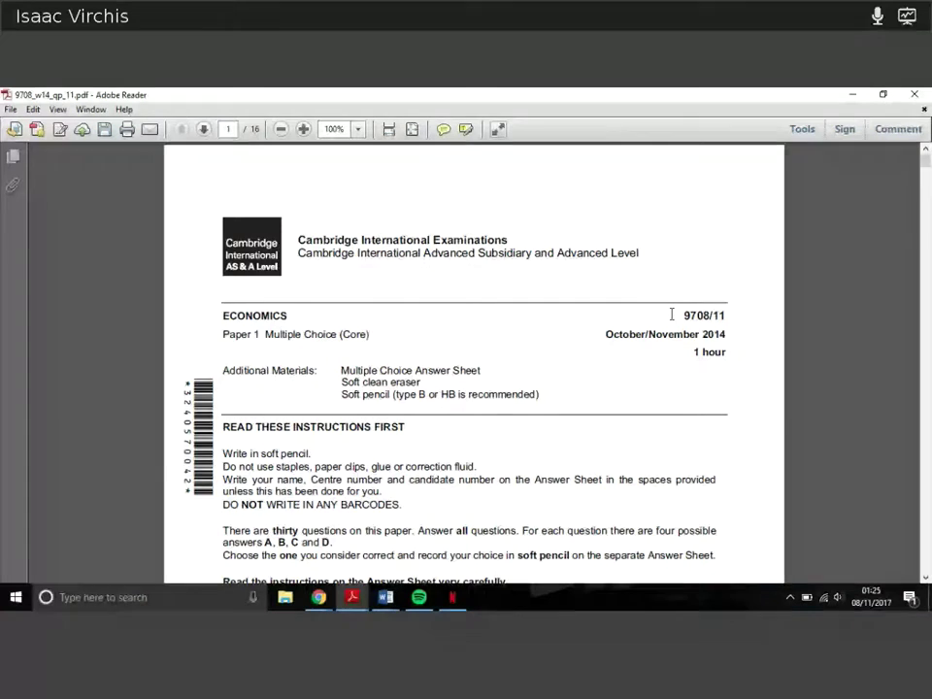
- Advance to page 2 for questions 1 to 3
key("Page_Down")
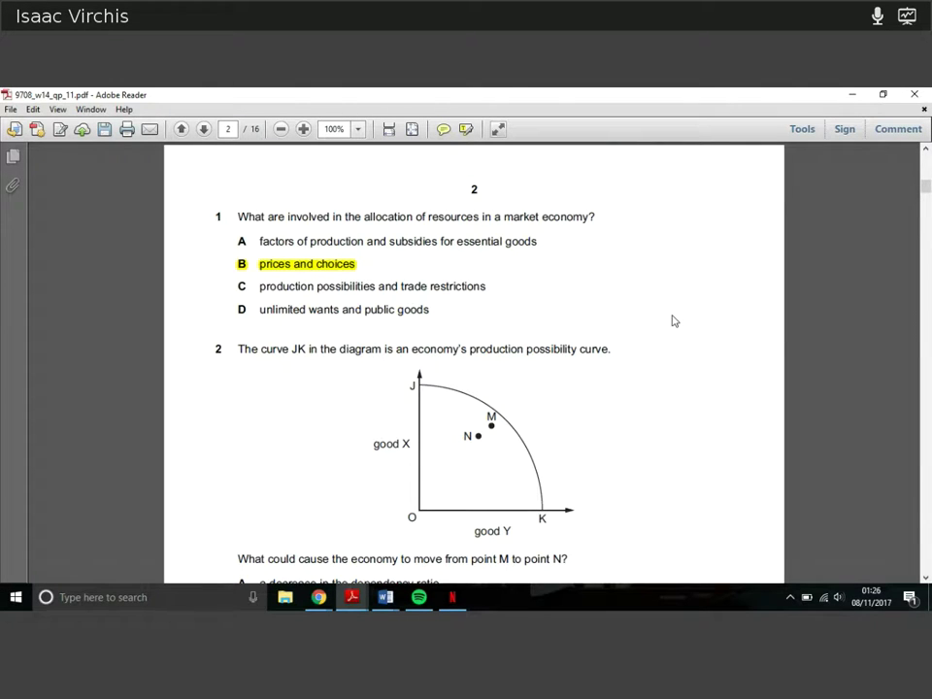
scroll(674, 321, "down", 2)
scroll(674, 320, "down", 2)
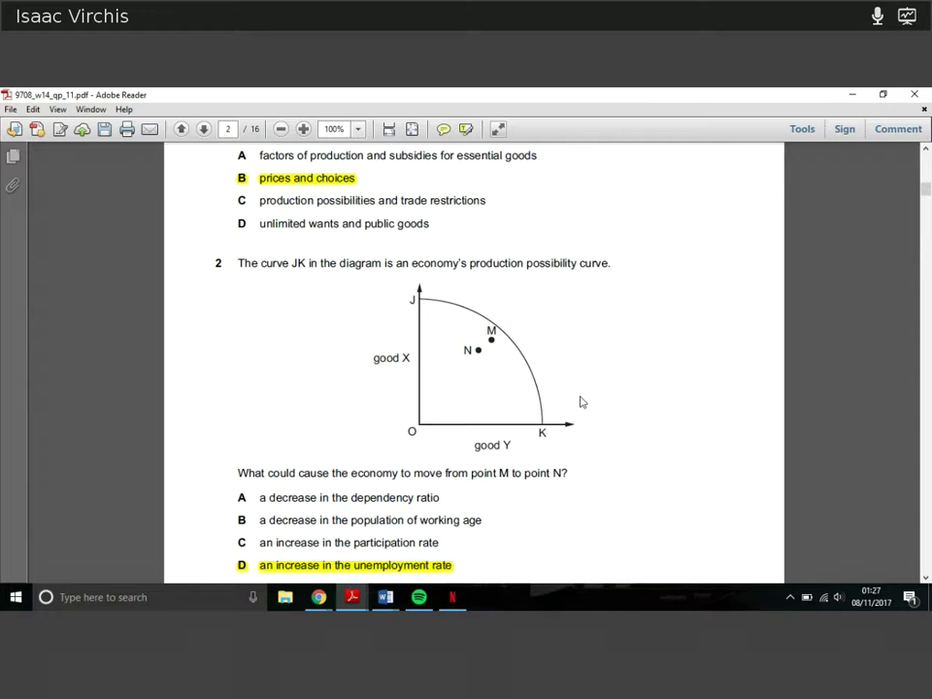
scroll(581, 402, "down", 4)
scroll(581, 401, "down", 4)
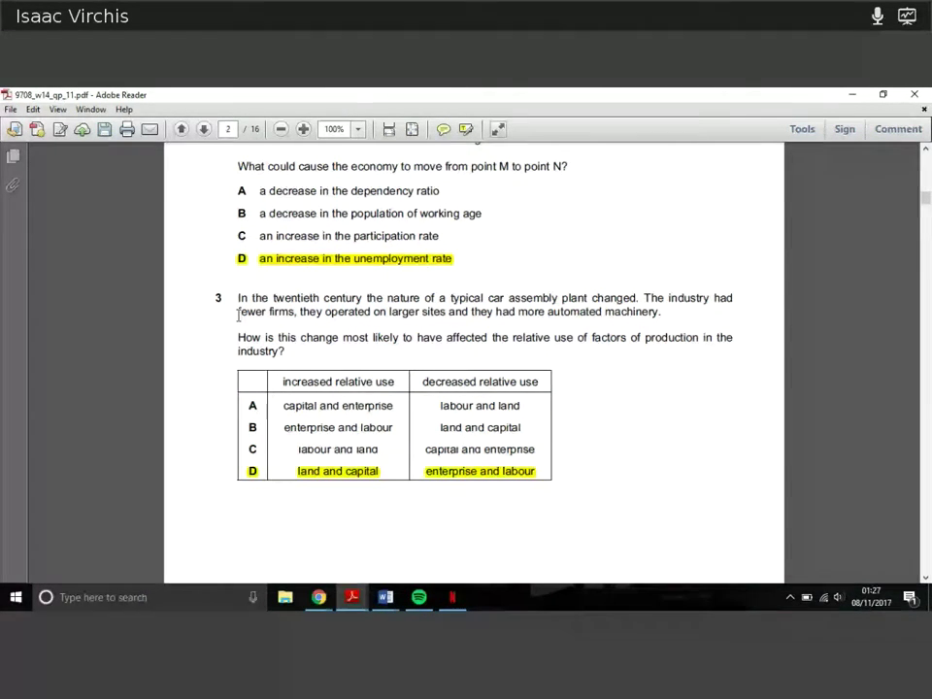
- Select and deselect question 3's car industry sentence, then switch to case_interview_frameworks.pdf
left_click_drag(238, 312, 656, 314)
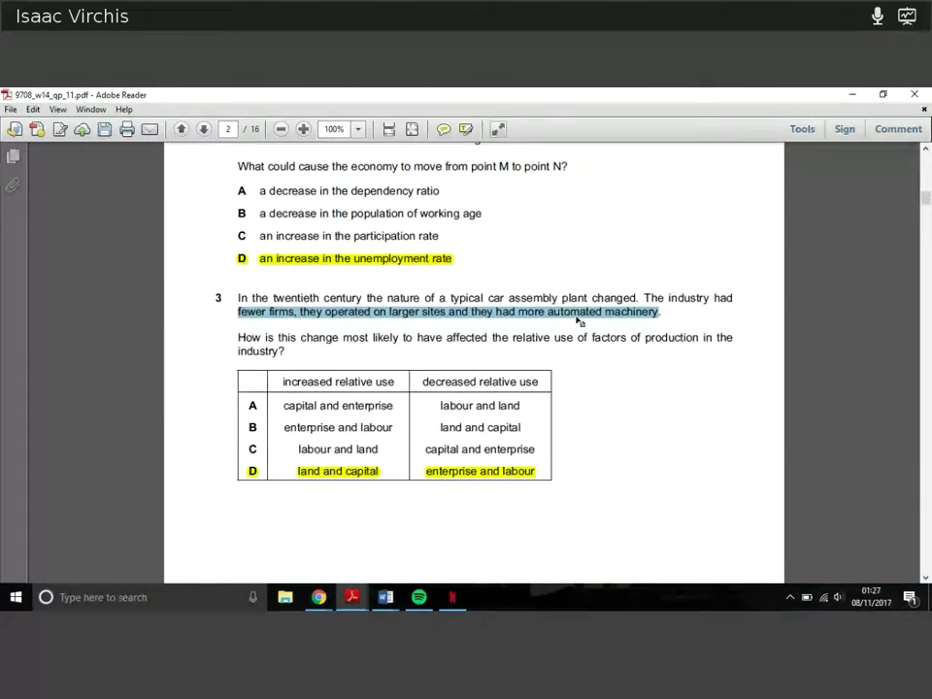
scroll(579, 320, "down", 1)
left_click(666, 387)
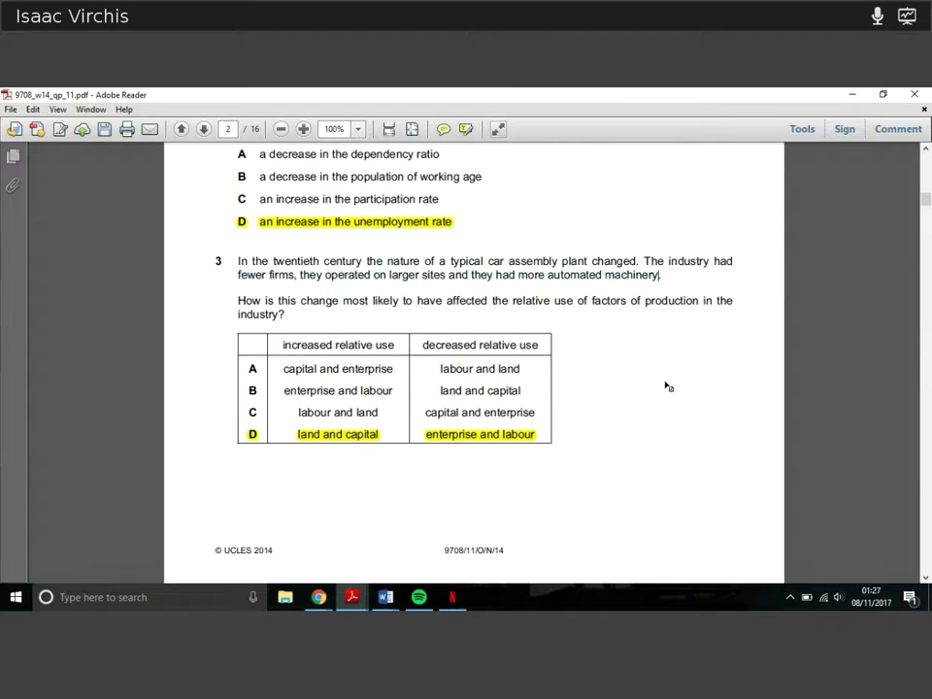
key("ctrl+Tab")
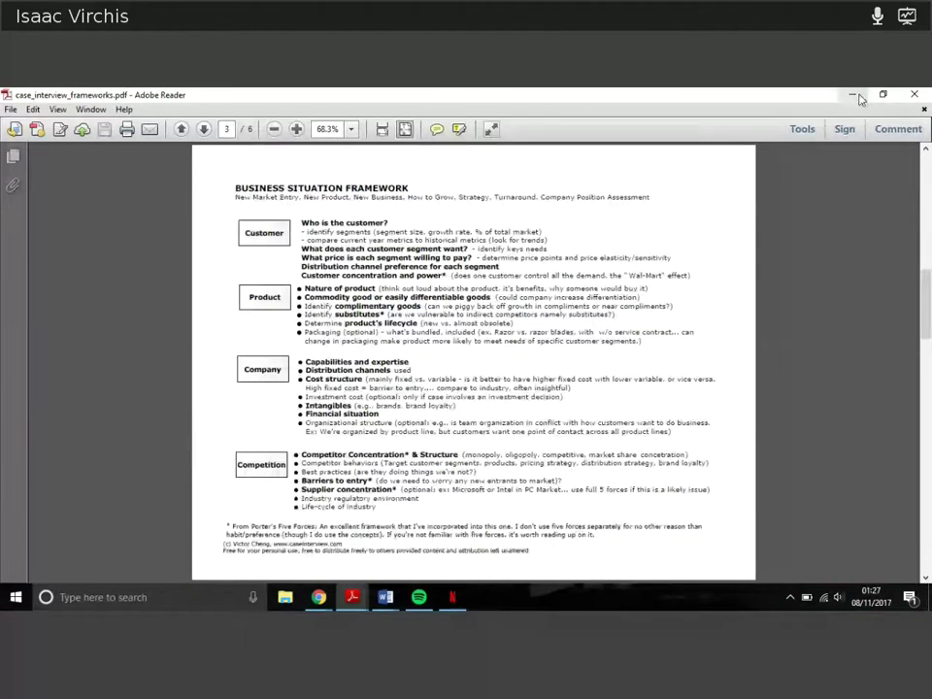
- Switch from the economics paper to Chrome's #directmessage eyeson screen-sharing tab
key("ctrl+Tab")
scroll(719, 430, "down", 1)
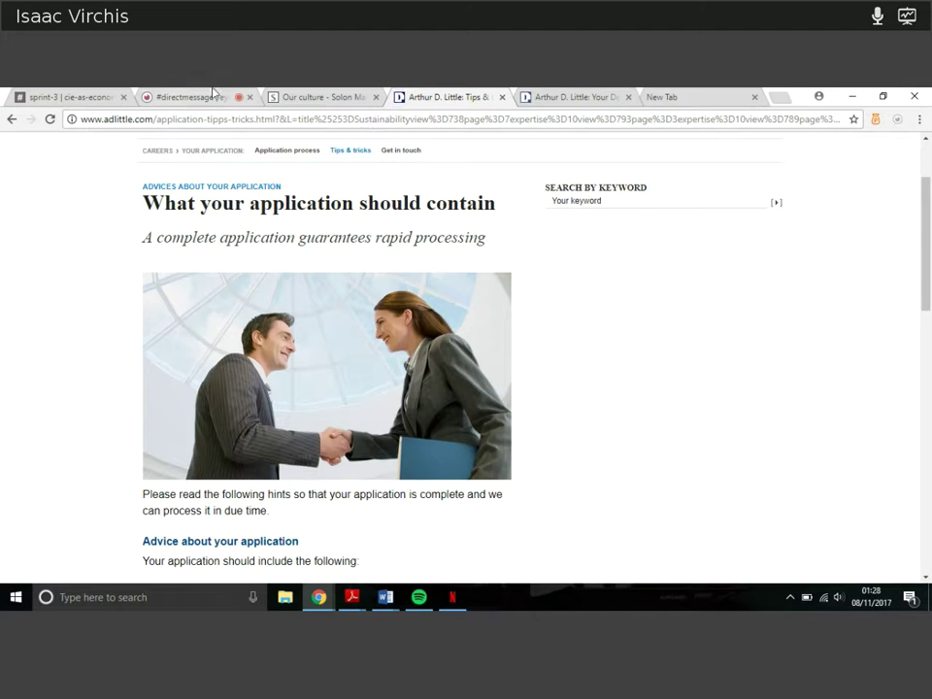
left_click(194, 97)
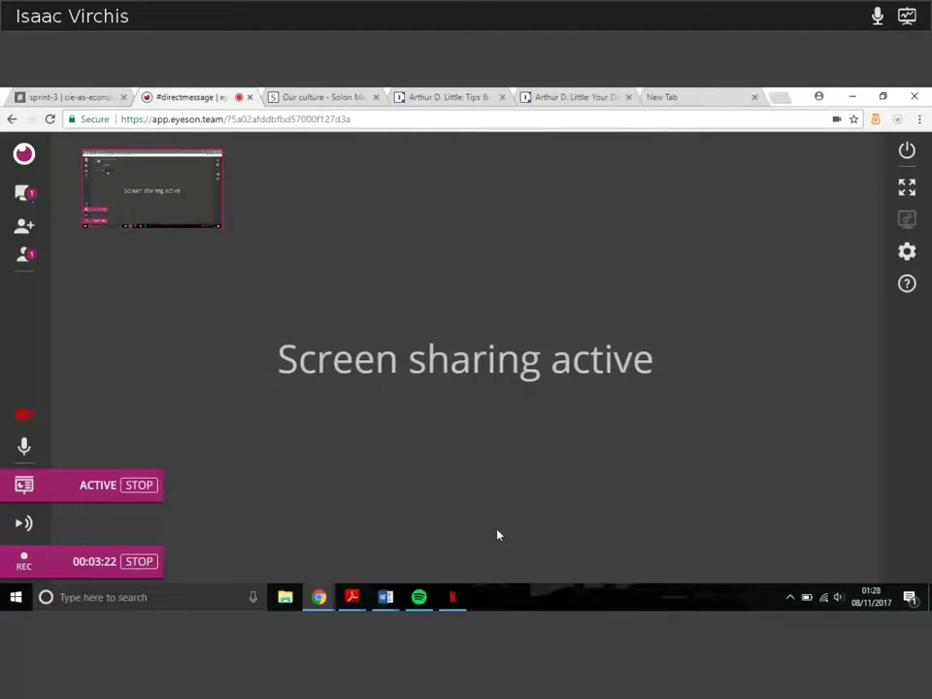
- Minimize Chrome to return to the past paper, then mark and unmark question 4's option C
left_click(850, 97)
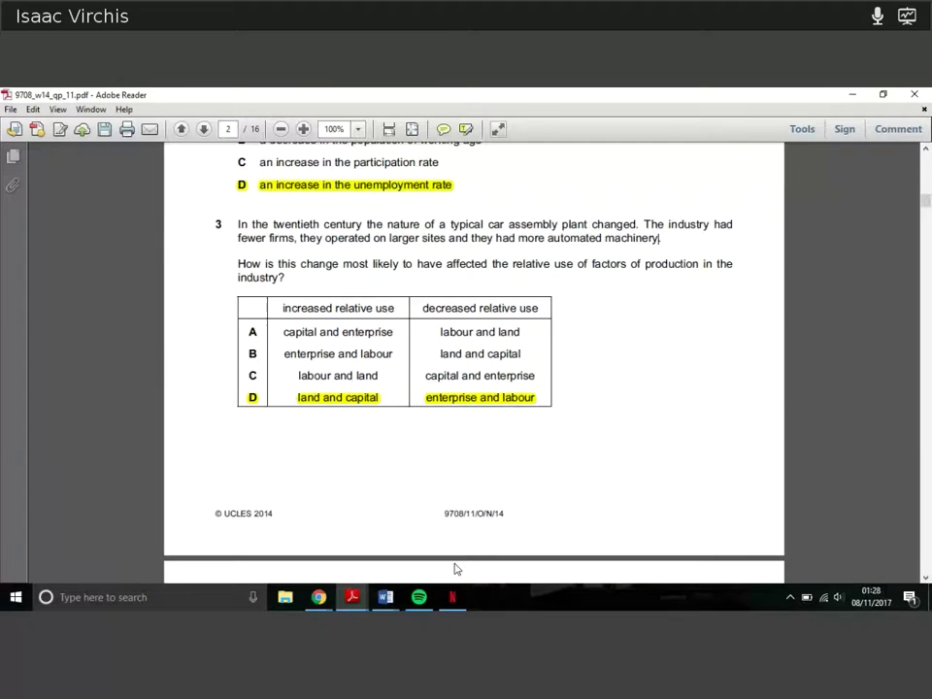
scroll(452, 540, "down", 2)
scroll(451, 540, "down", 2)
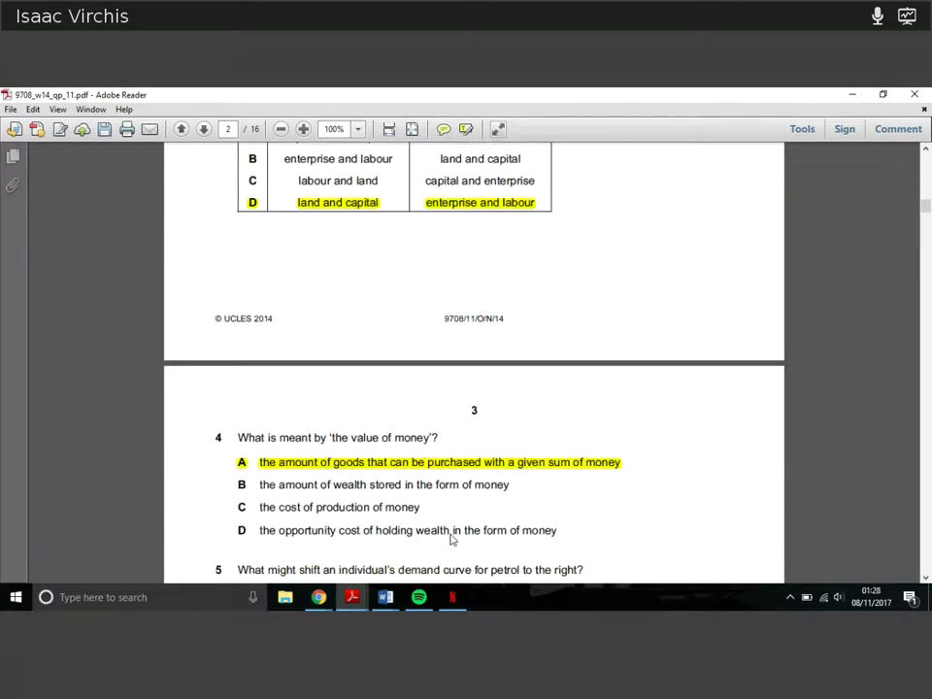
scroll(451, 539, "down", 2)
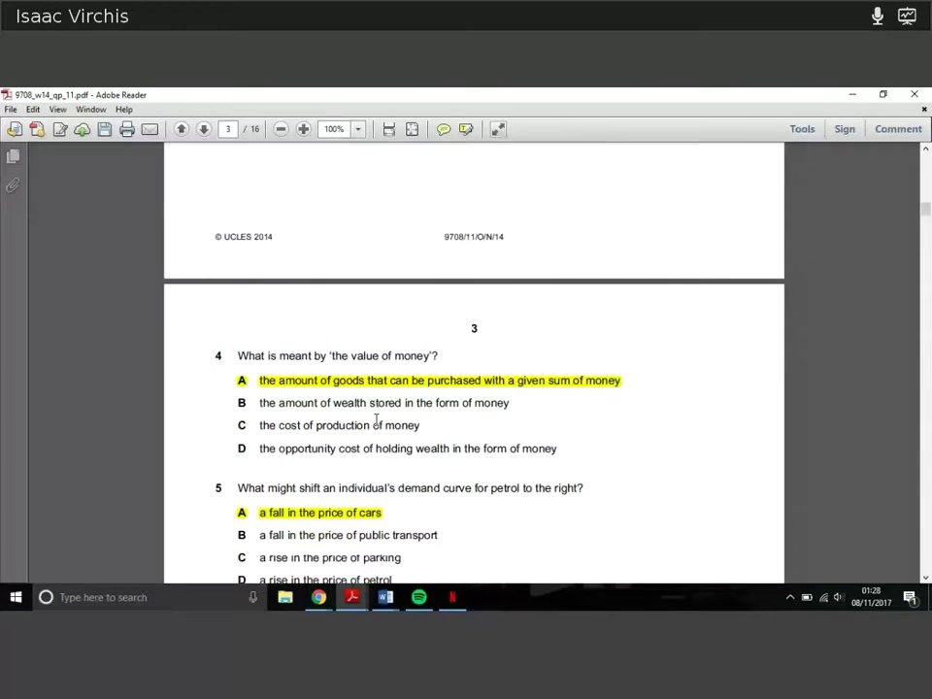
double_click(242, 425)
left_click(236, 425)
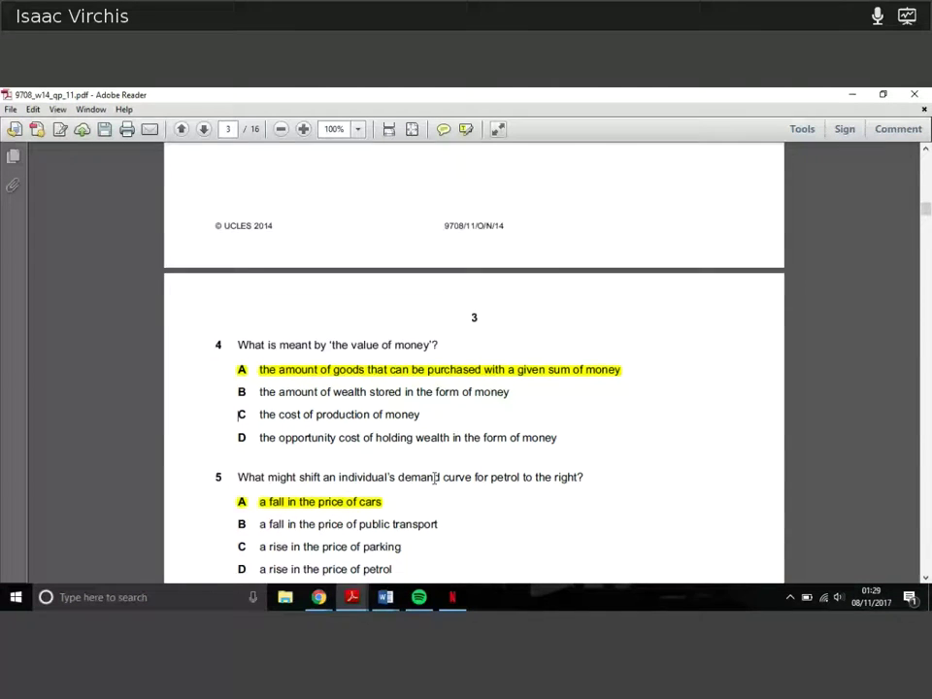
scroll(434, 478, "down", 2)
scroll(434, 478, "down", 1)
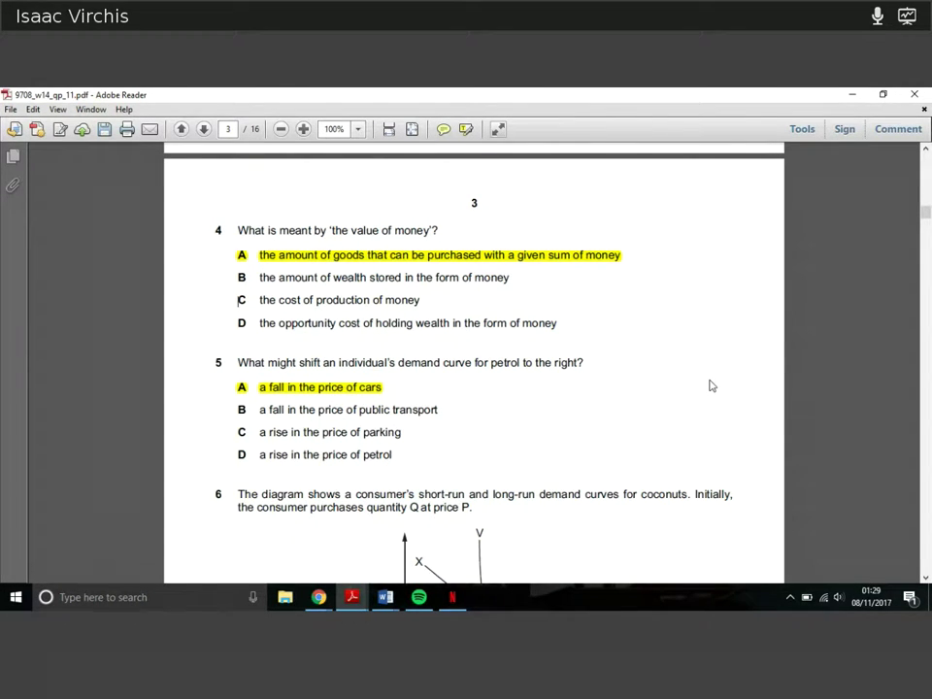
scroll(710, 386, "down", 1)
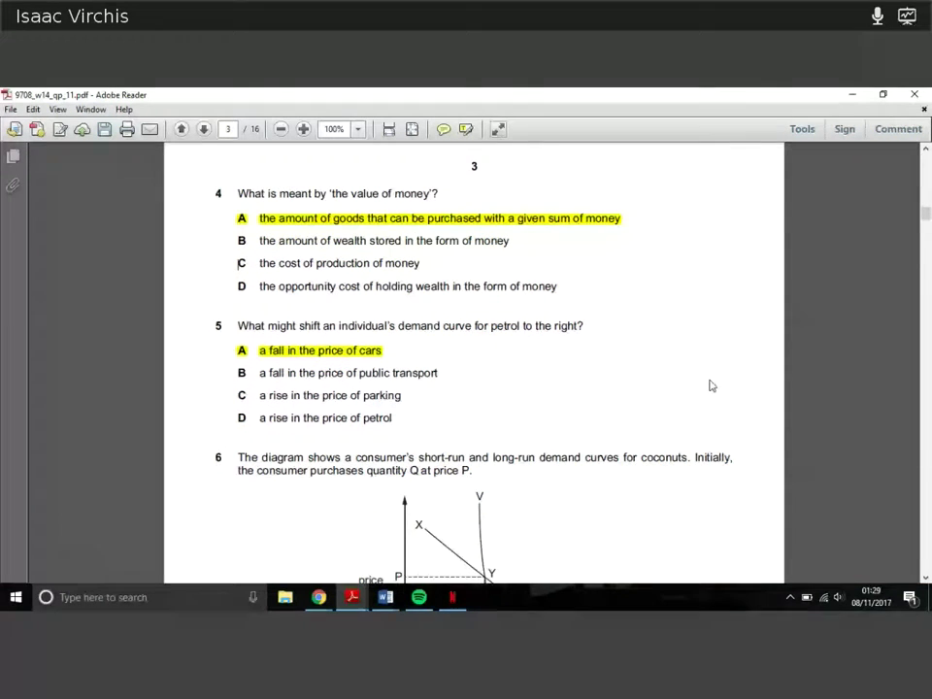
scroll(715, 379, "down", 3)
scroll(715, 378, "down", 1)
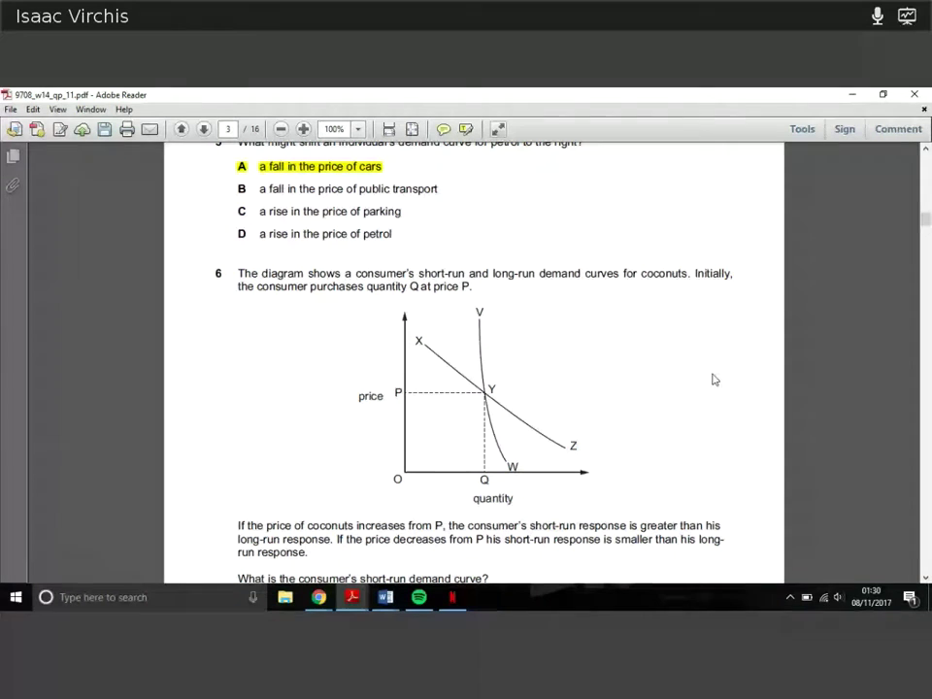
- Zoom out to show question 6's full coconut demand diagram
key("ctrl+minus")
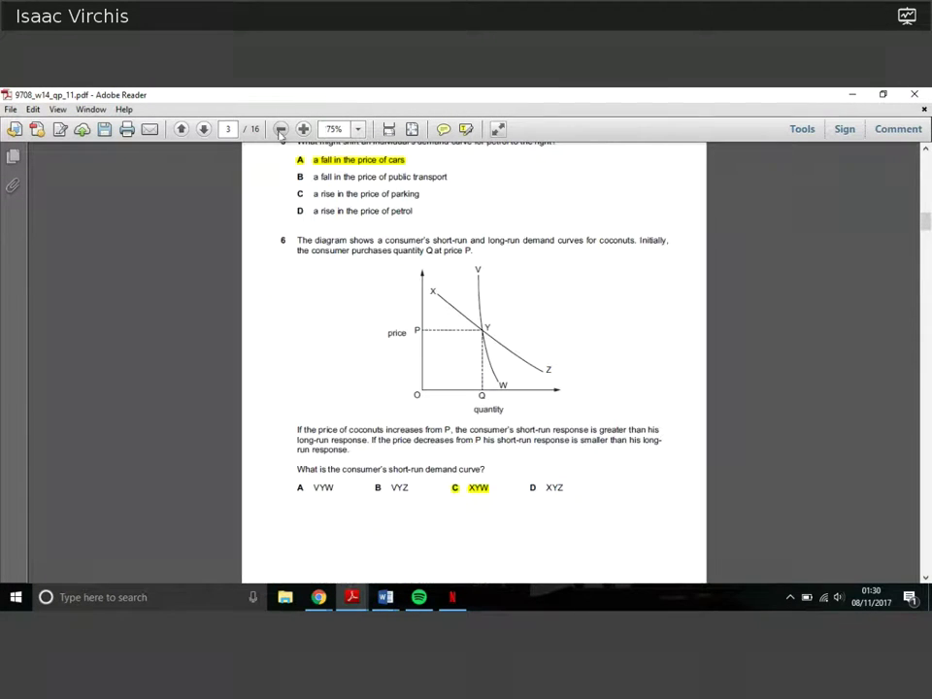
scroll(503, 307, "down", 1)
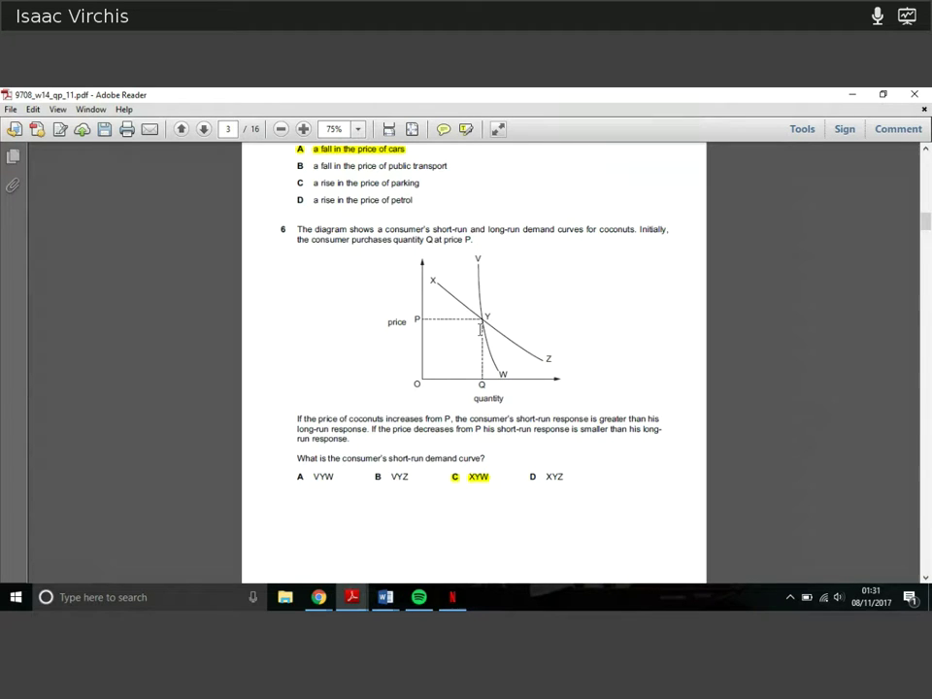
scroll(456, 406, "down", 3)
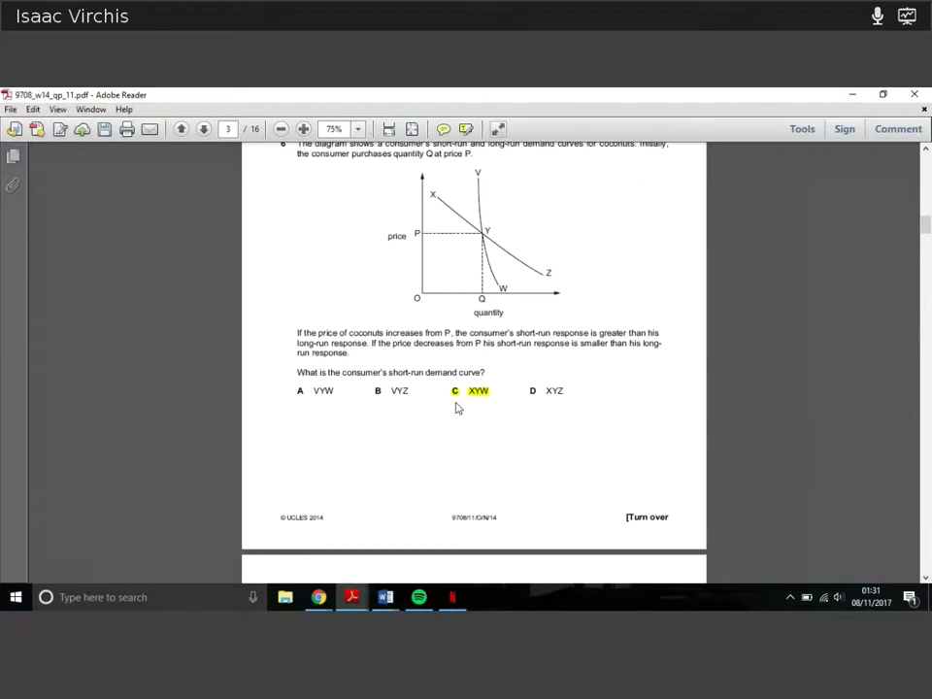
scroll(456, 406, "down", 3)
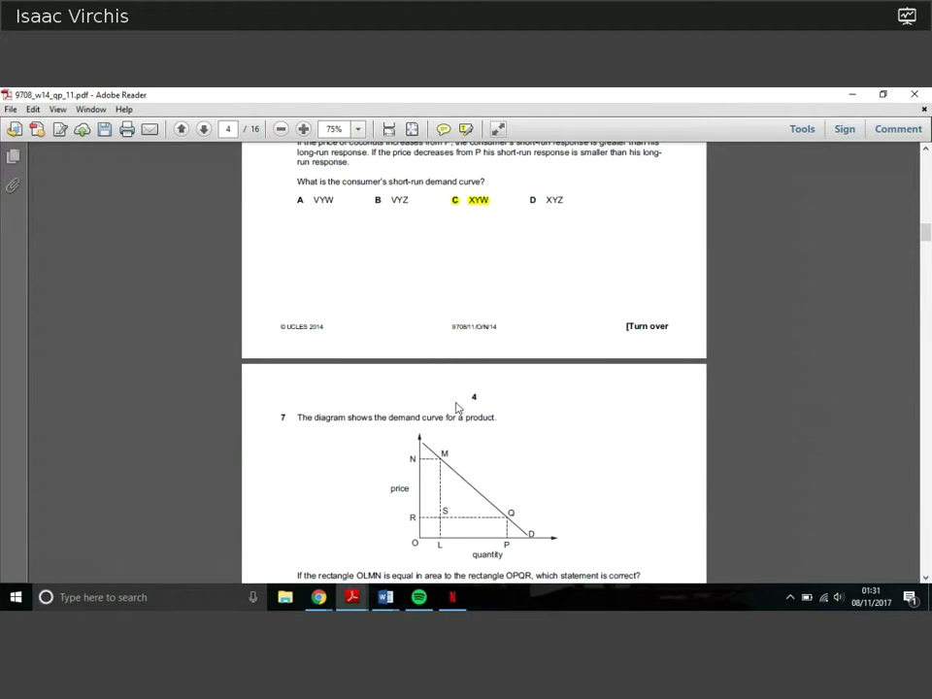
scroll(457, 406, "down", 2)
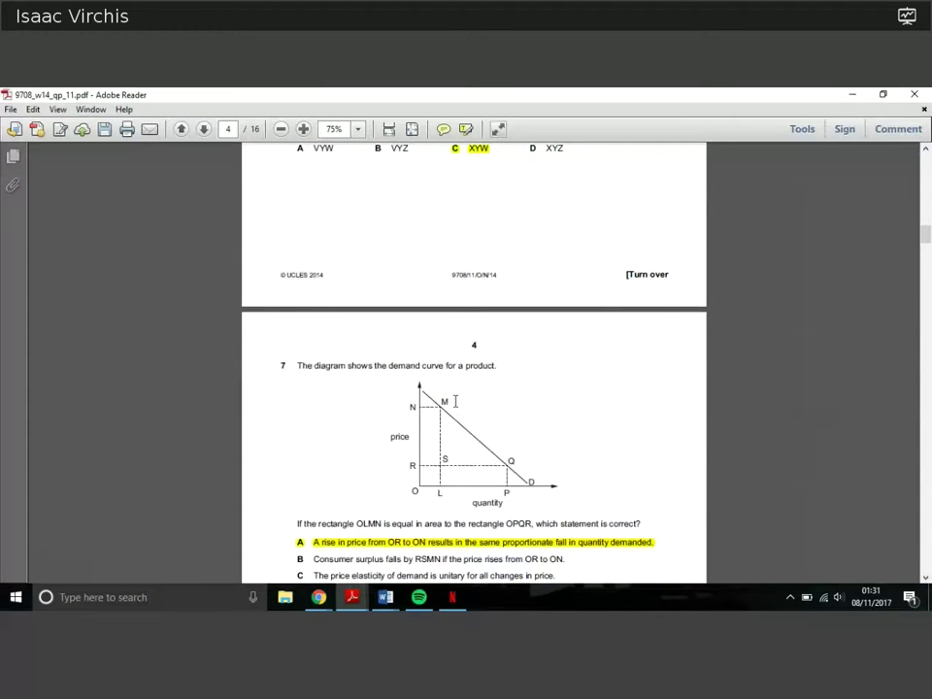
scroll(398, 400, "down", 1)
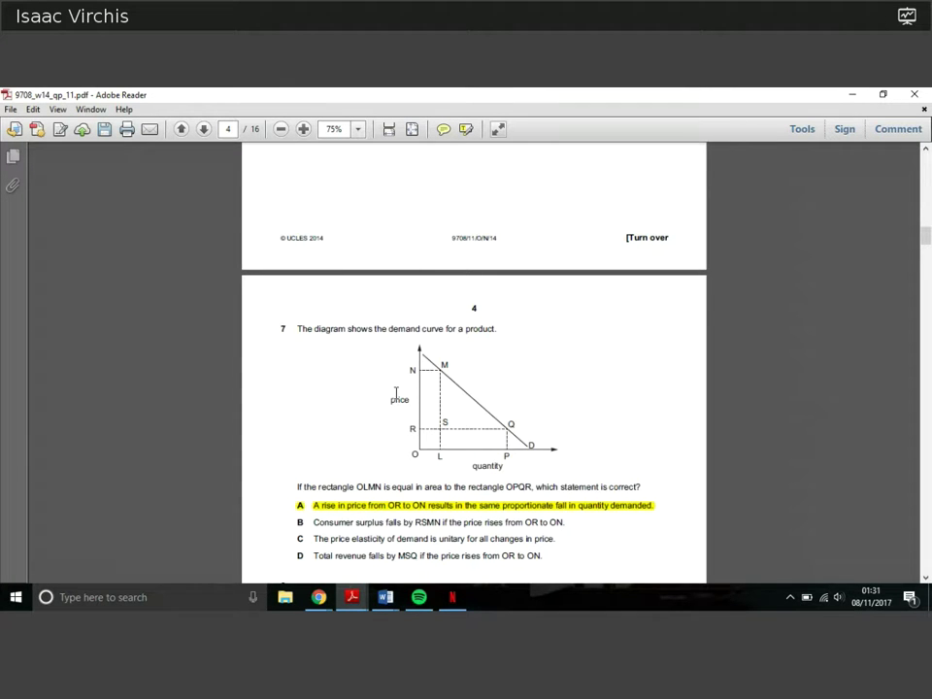
scroll(396, 393, "down", 2)
scroll(396, 392, "down", 2)
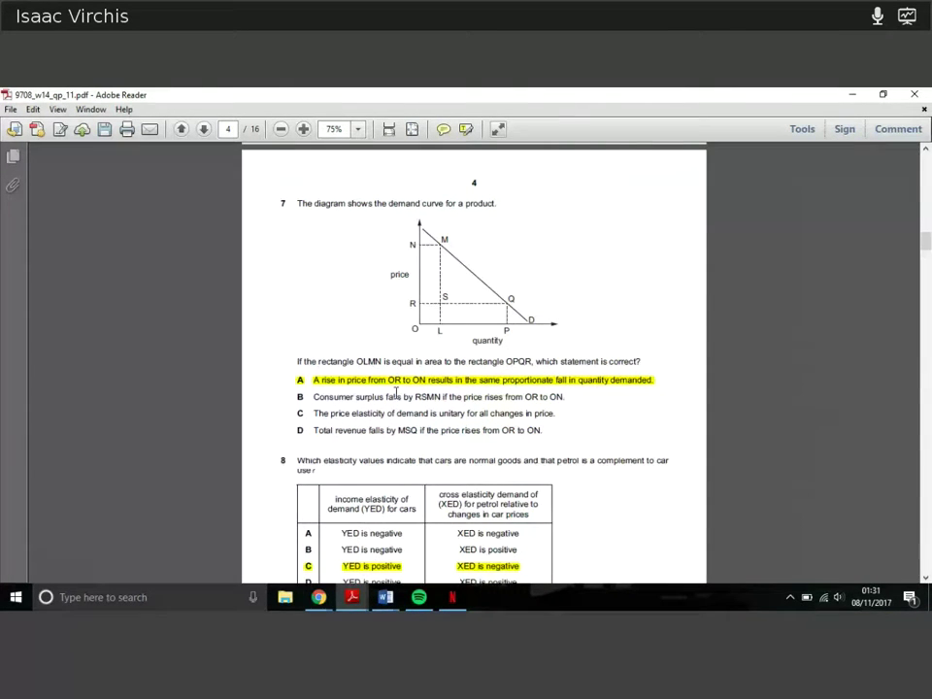
scroll(396, 392, "down", 1)
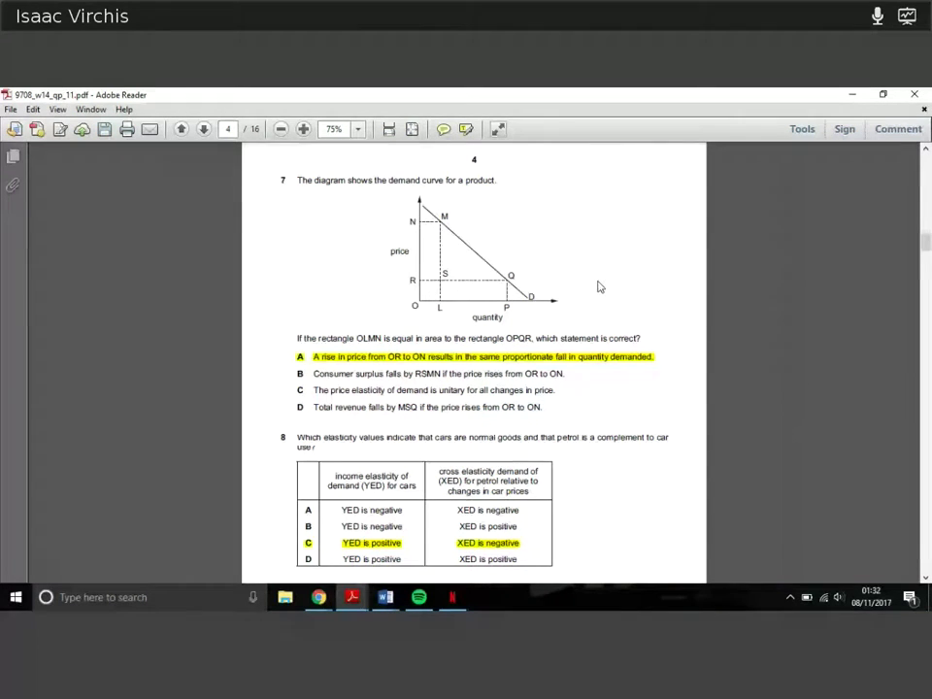
scroll(599, 286, "down", 1)
scroll(599, 286, "down", 2)
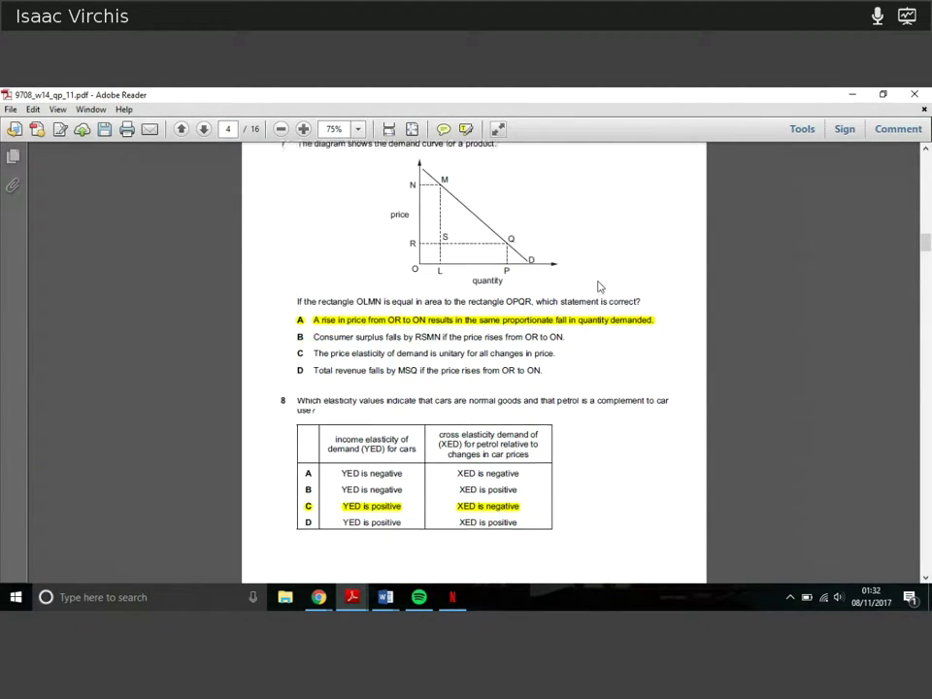
scroll(599, 286, "down", 3)
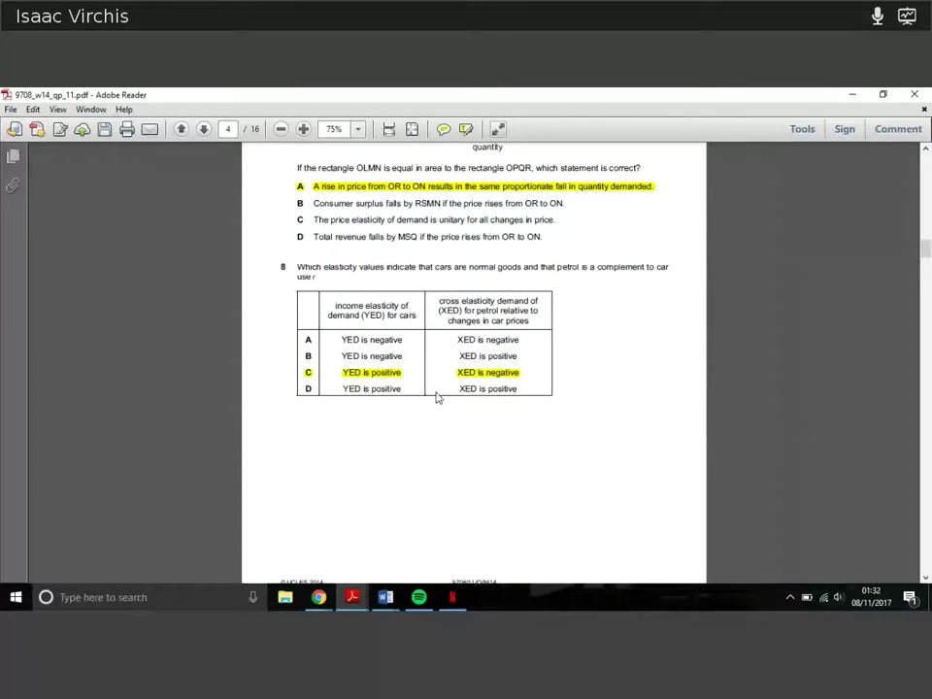
scroll(609, 381, "down", 3)
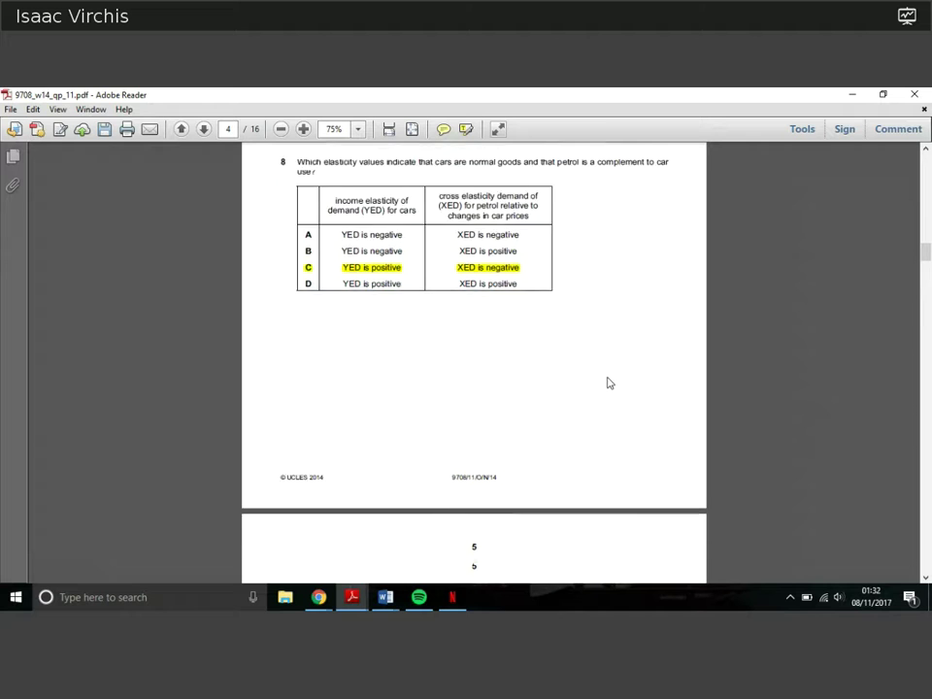
scroll(609, 381, "down", 4)
scroll(609, 382, "down", 4)
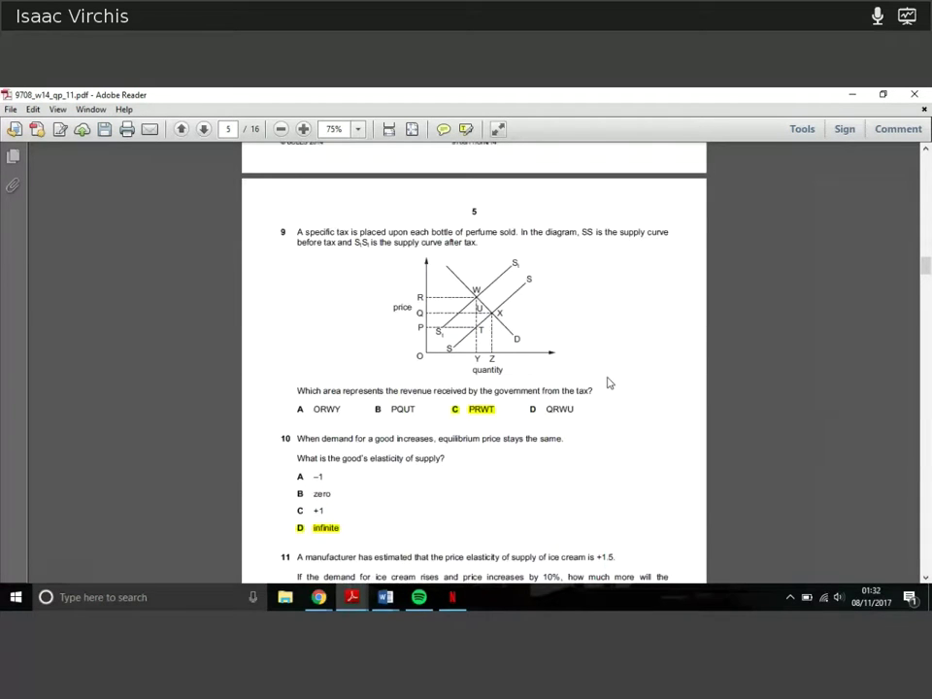
scroll(609, 382, "down", 4)
scroll(608, 382, "down", 4)
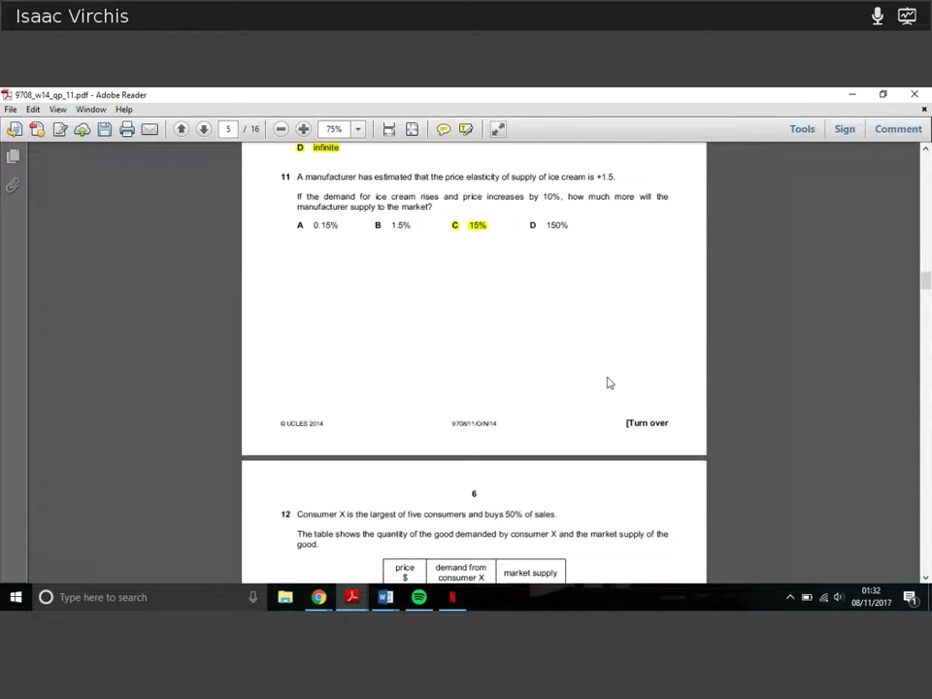
scroll(609, 381, "up", 4)
scroll(549, 364, "up", 4)
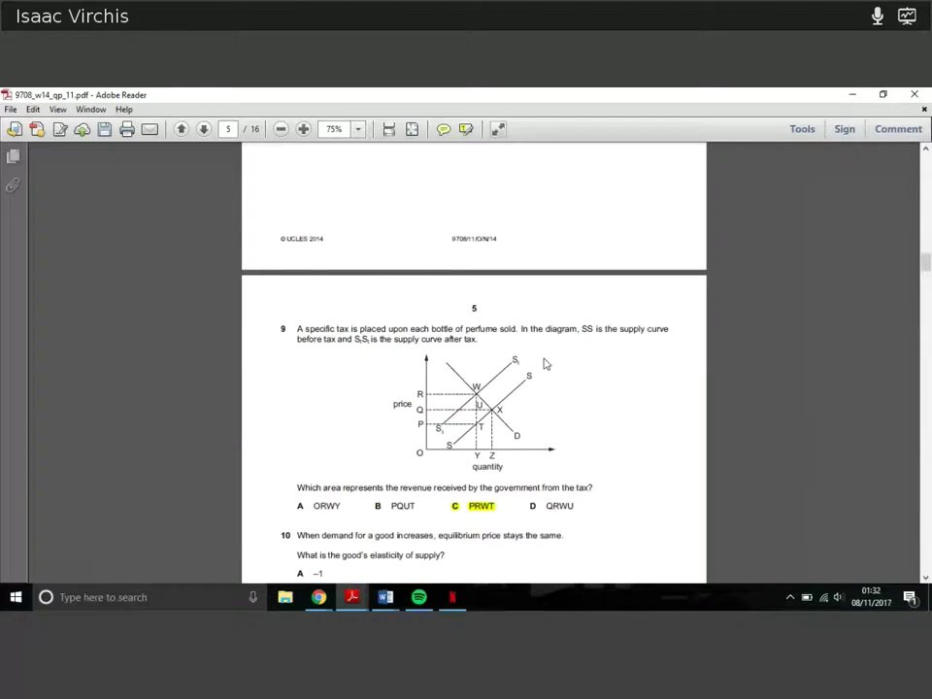
scroll(545, 363, "up", 4)
scroll(545, 363, "up", 3)
scroll(544, 363, "down", 8)
scroll(544, 363, "down", 3)
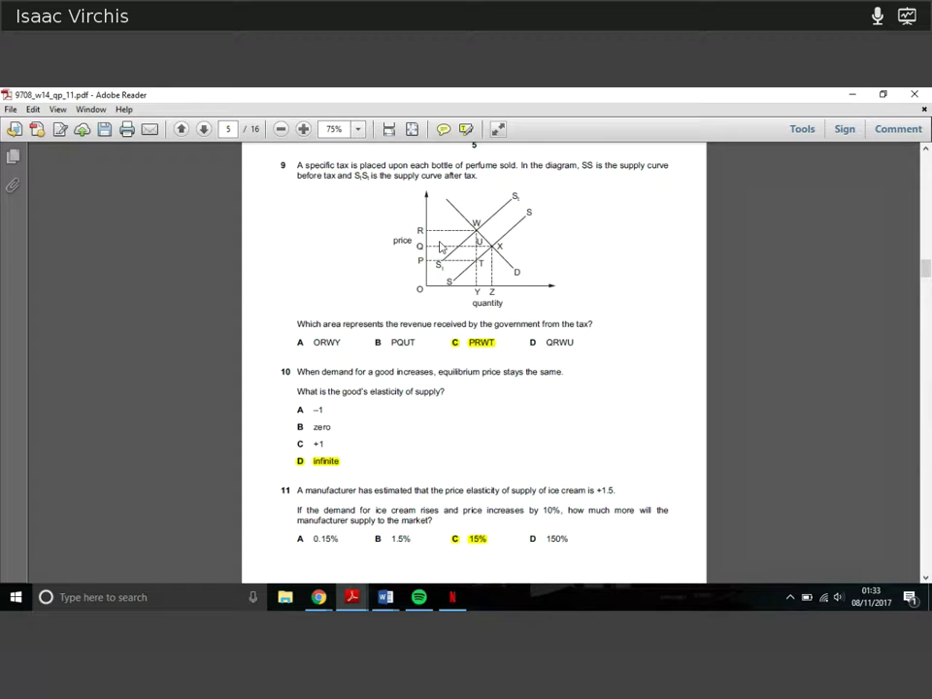
scroll(442, 246, "down", 1)
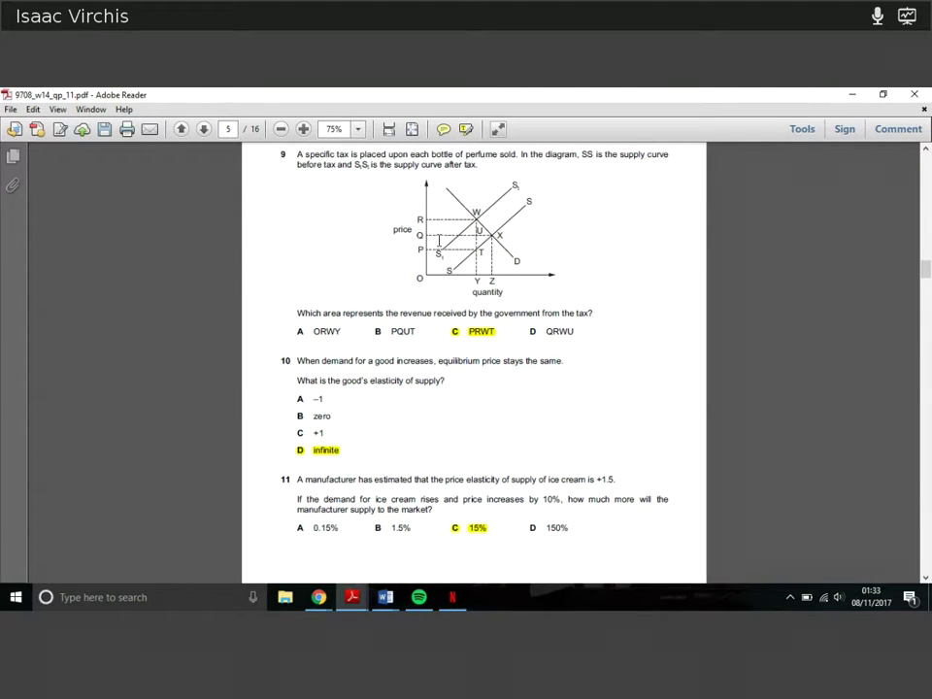
scroll(440, 241, "down", 1)
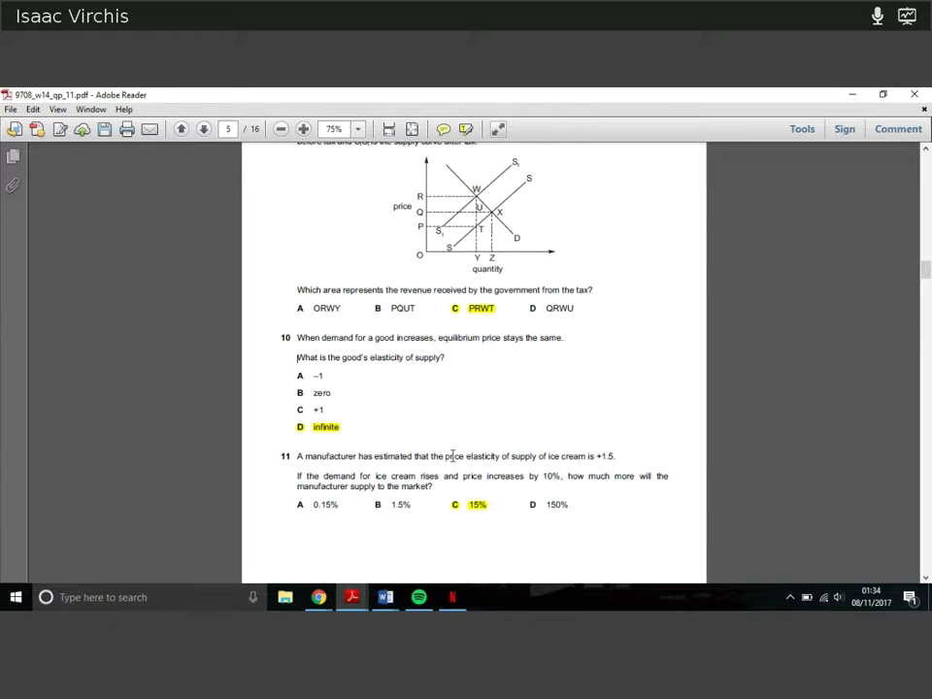
scroll(452, 455, "down", 1)
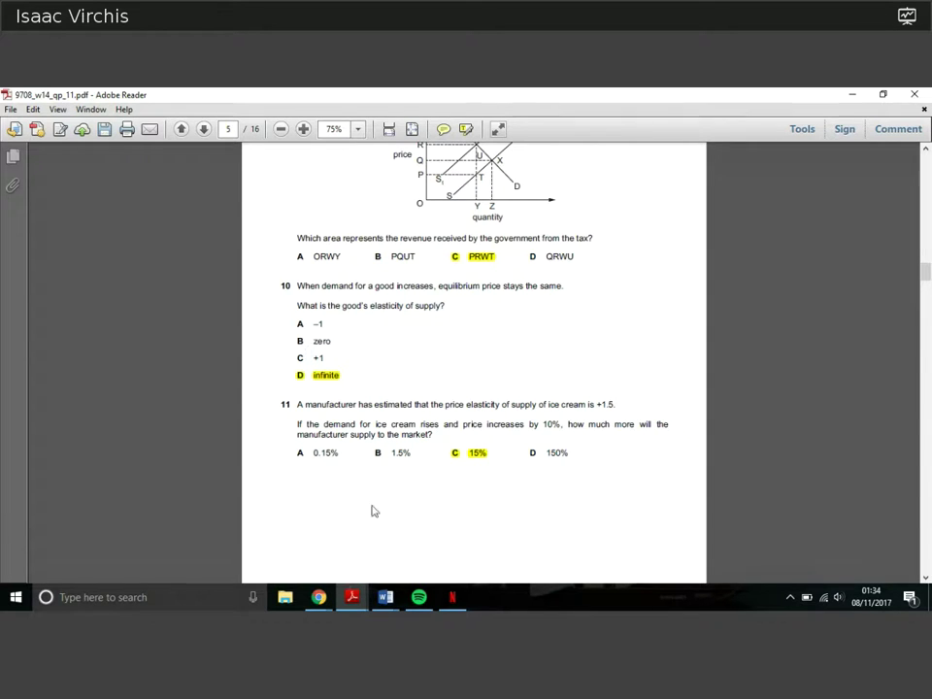
left_click(257, 373)
scroll(256, 373, "down", 1)
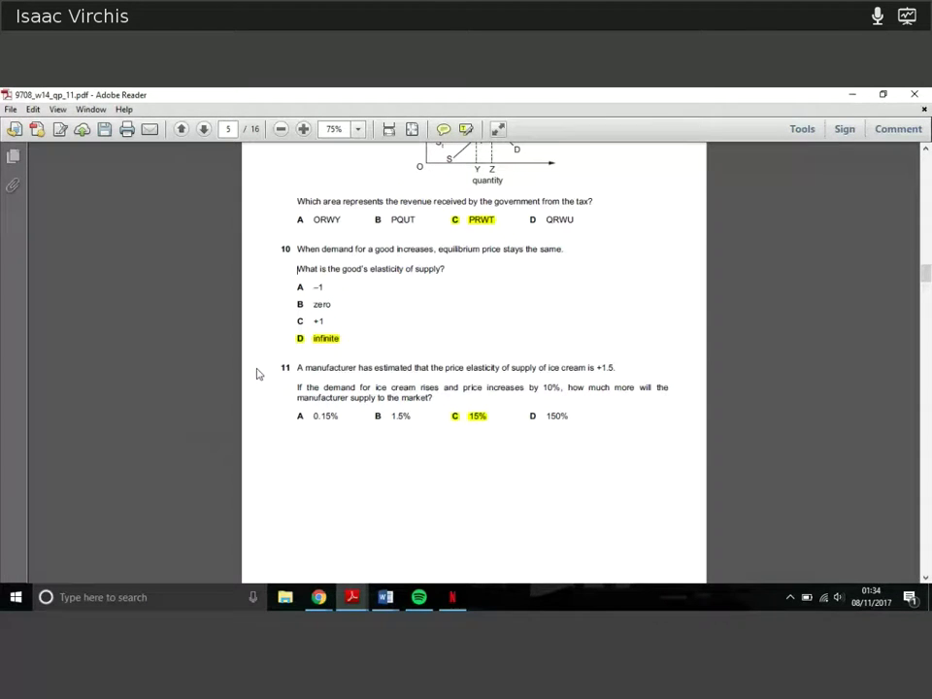
scroll(256, 372, "down", 1)
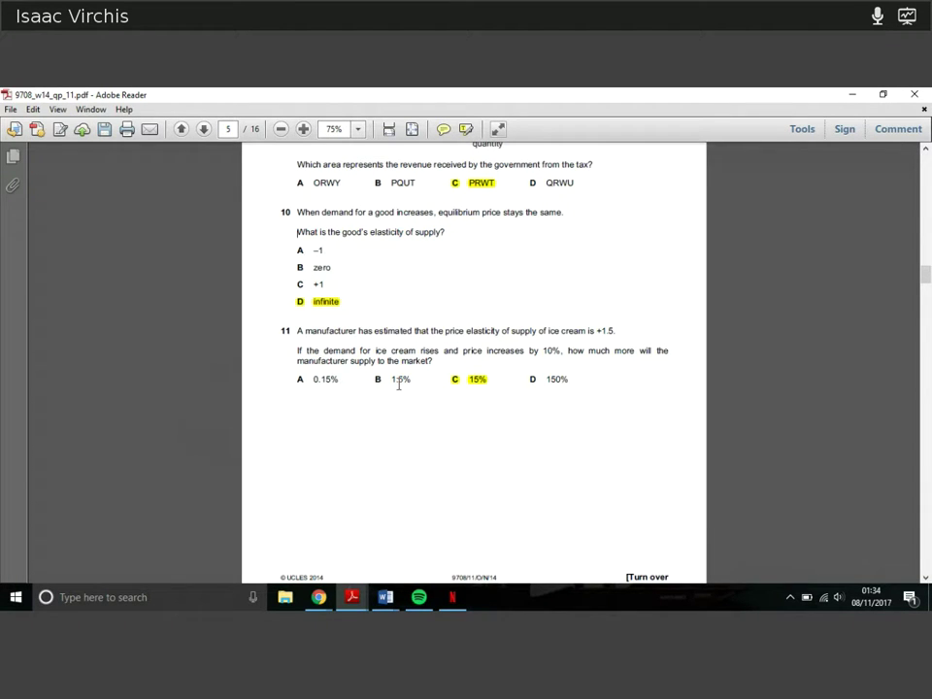
- Select and then deselect the phrase 'price increases by 10%'
left_click_drag(464, 352, 562, 352)
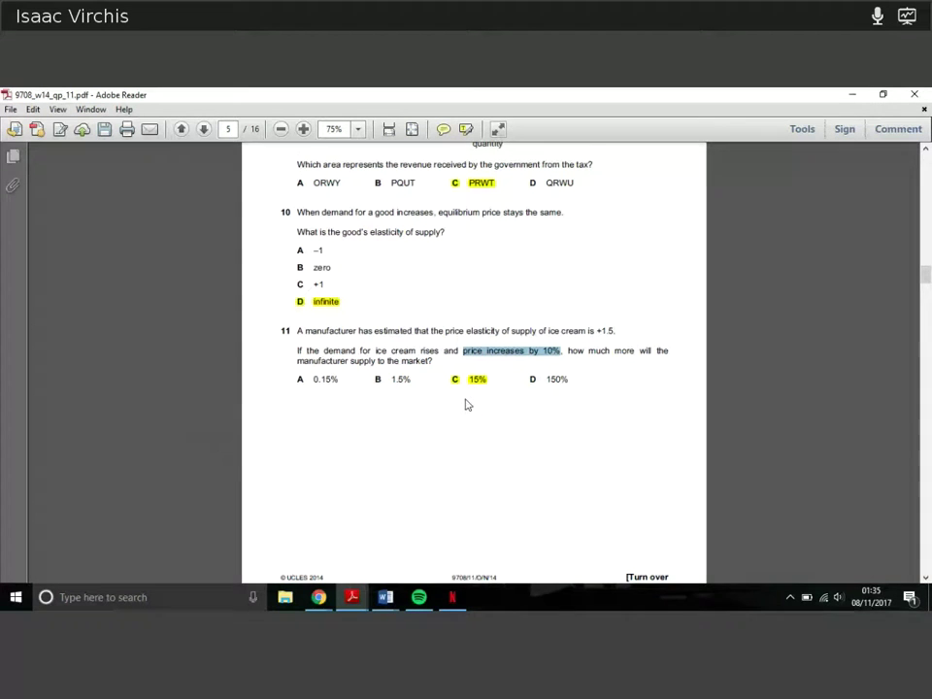
left_click(466, 404)
scroll(466, 404, "down", 2)
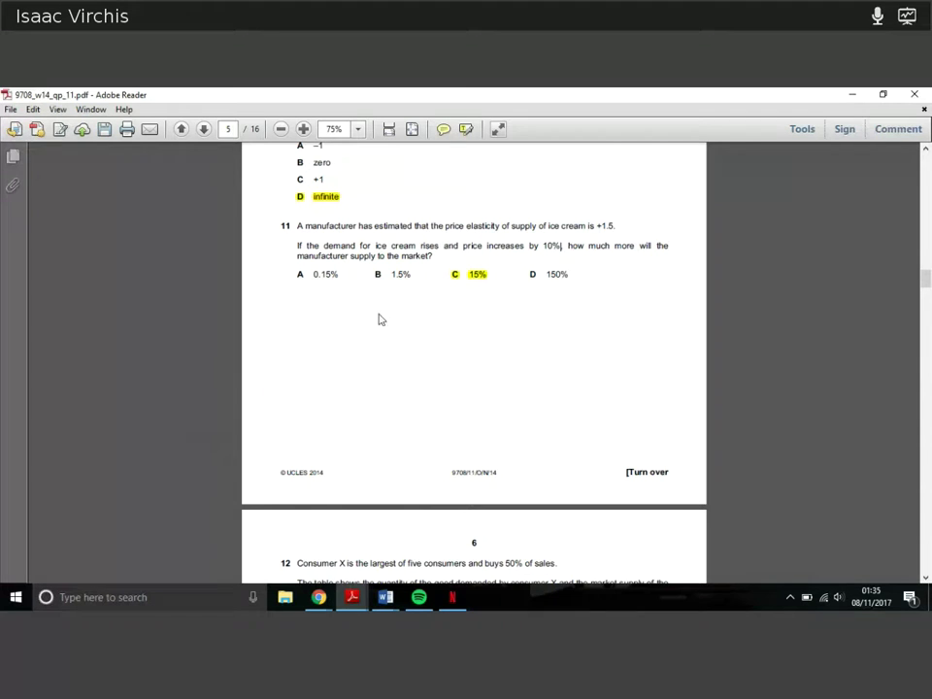
scroll(475, 352, "down", 1)
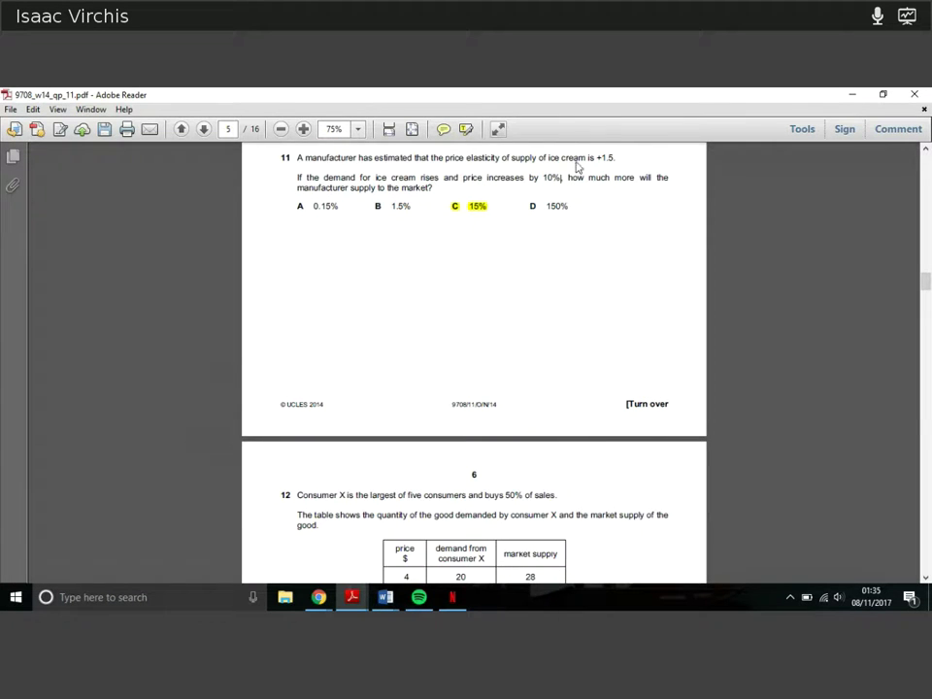
scroll(517, 296, "down", 2)
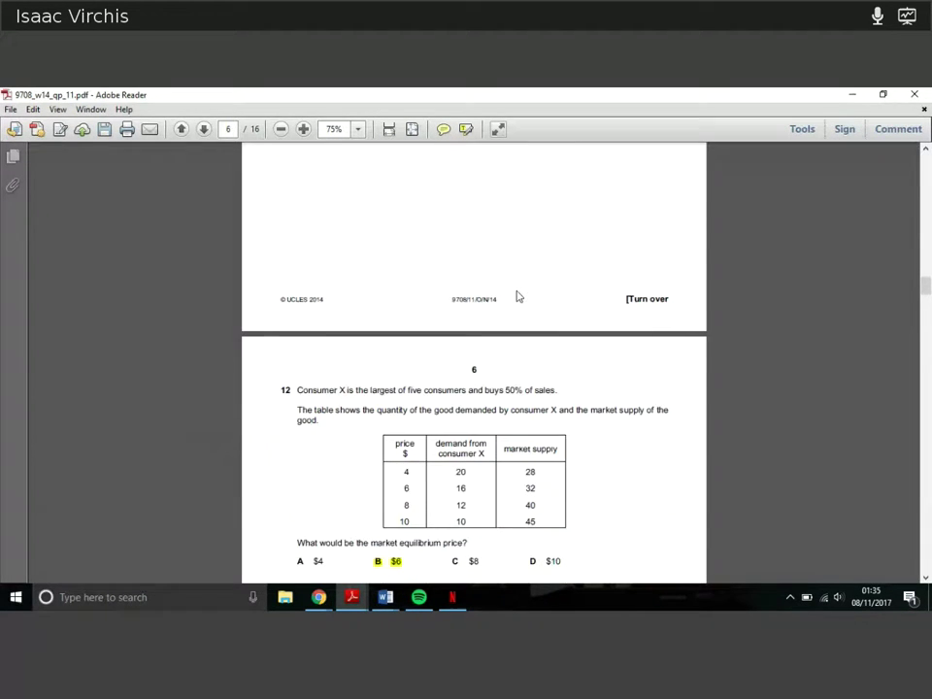
scroll(517, 296, "down", 2)
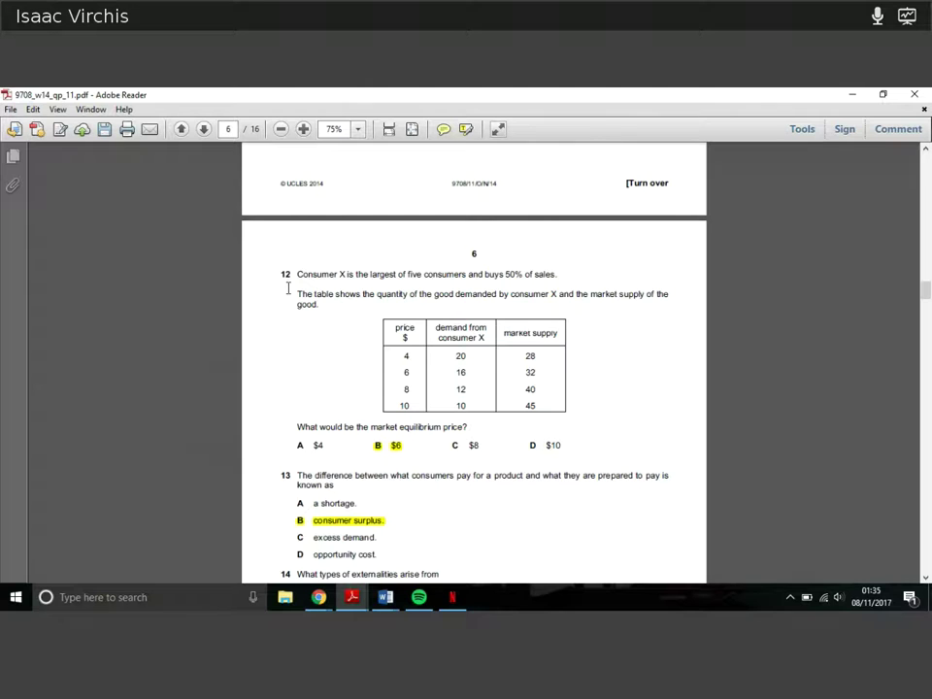
scroll(288, 288, "down", 1)
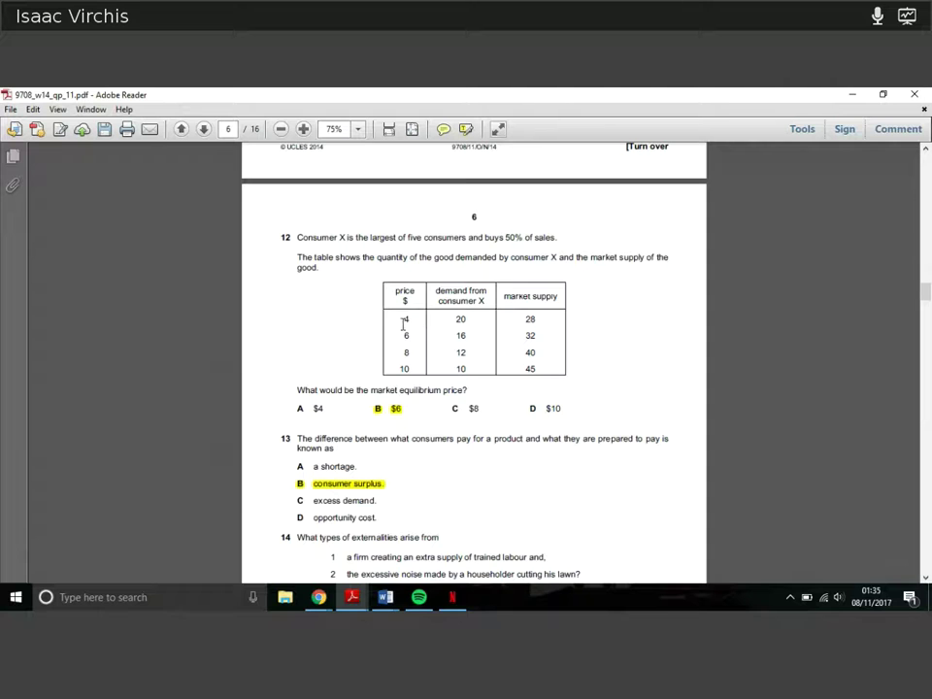
- Select the price table rows 4/20 and 6/16, then clear the selection
left_click_drag(403, 321, 469, 324)
left_click_drag(402, 335, 464, 338)
left_click(471, 492)
scroll(471, 492, "down", 2)
scroll(471, 493, "down", 2)
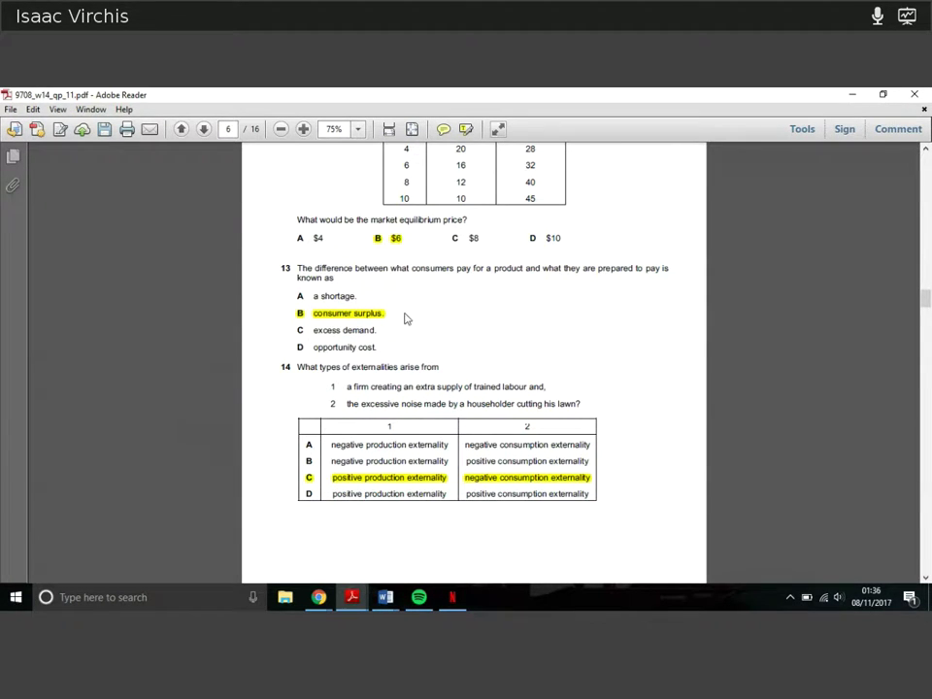
scroll(423, 311, "down", 1)
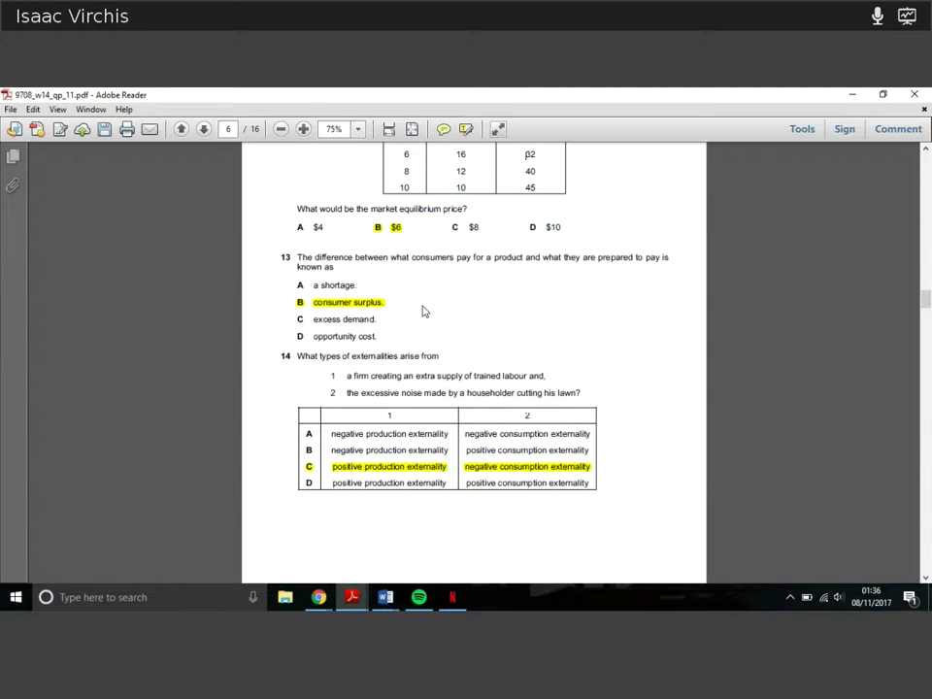
scroll(422, 310, "down", 2)
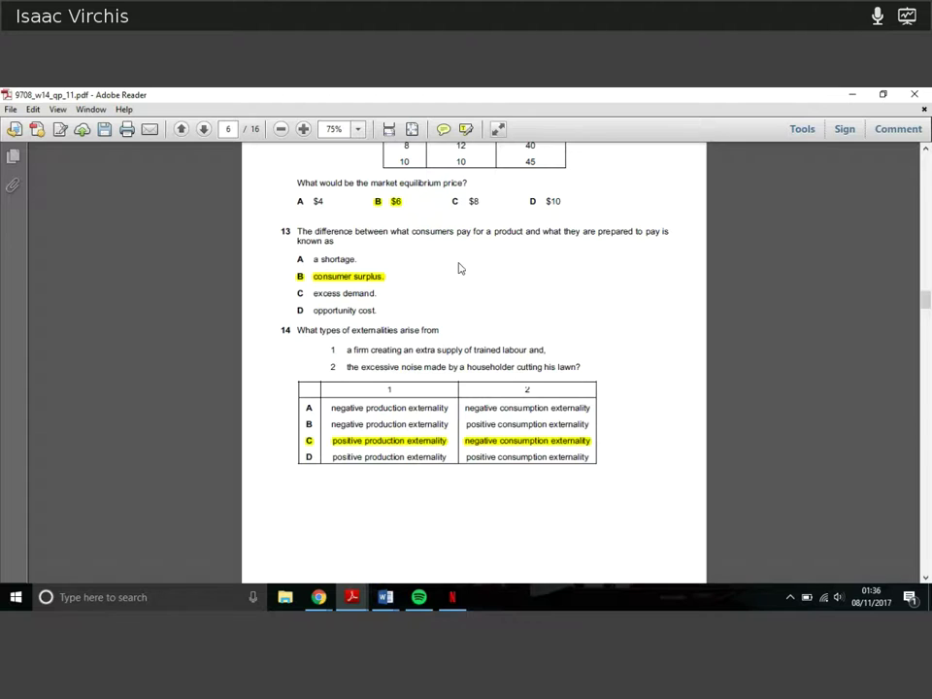
scroll(460, 267, "down", 2)
scroll(454, 291, "down", 4)
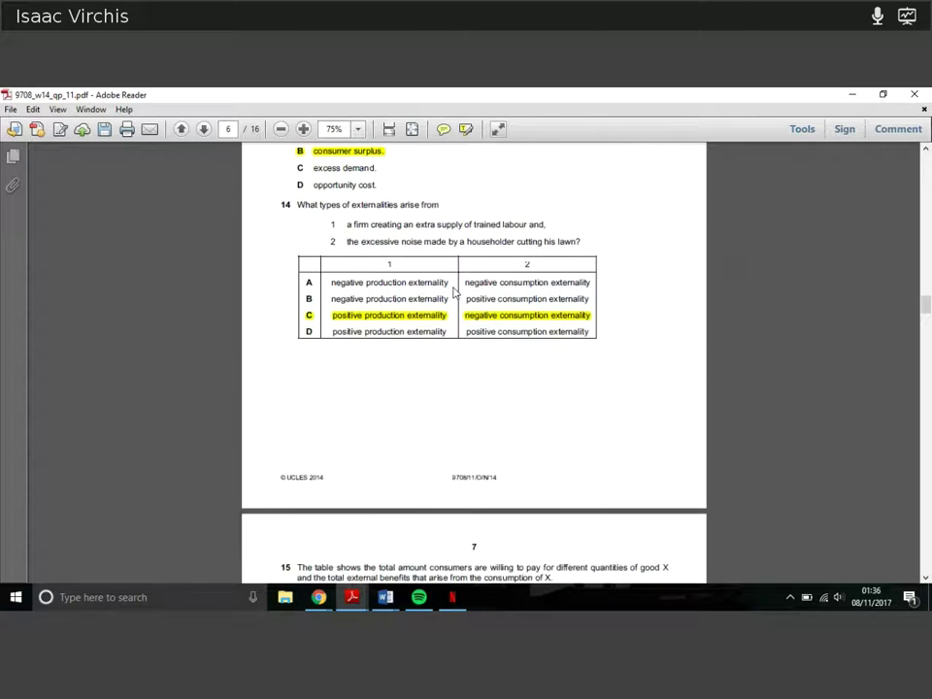
scroll(453, 291, "down", 3)
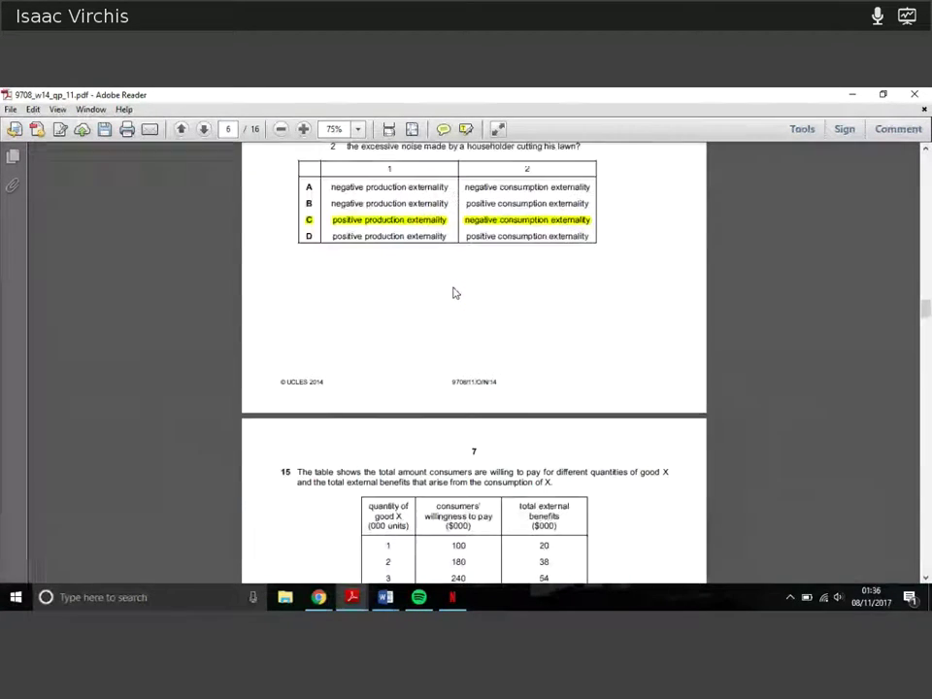
scroll(454, 291, "up", 2)
scroll(454, 291, "up", 2)
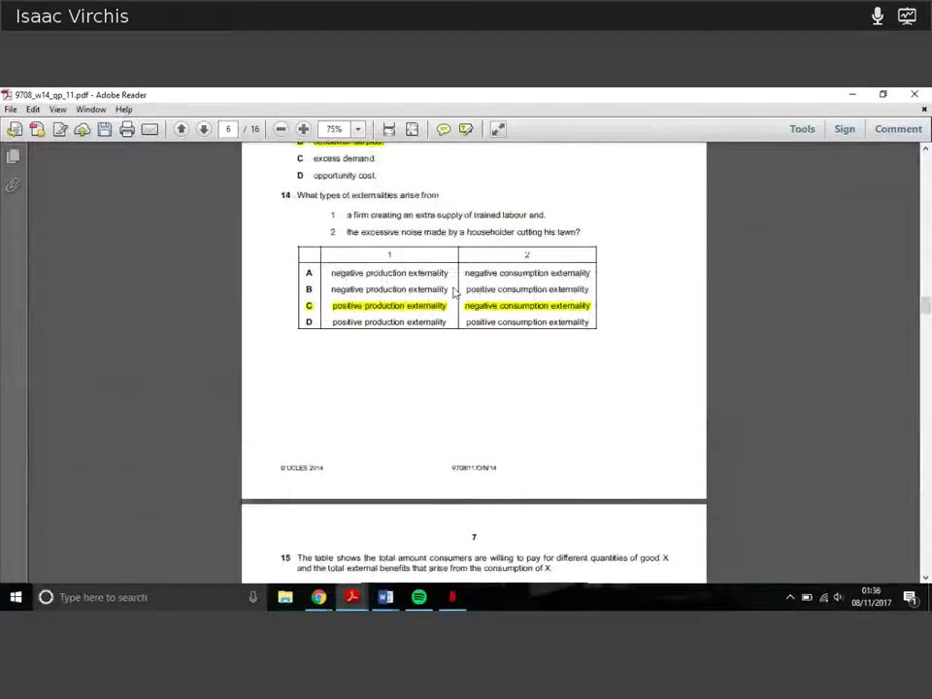
scroll(454, 291, "down", 1)
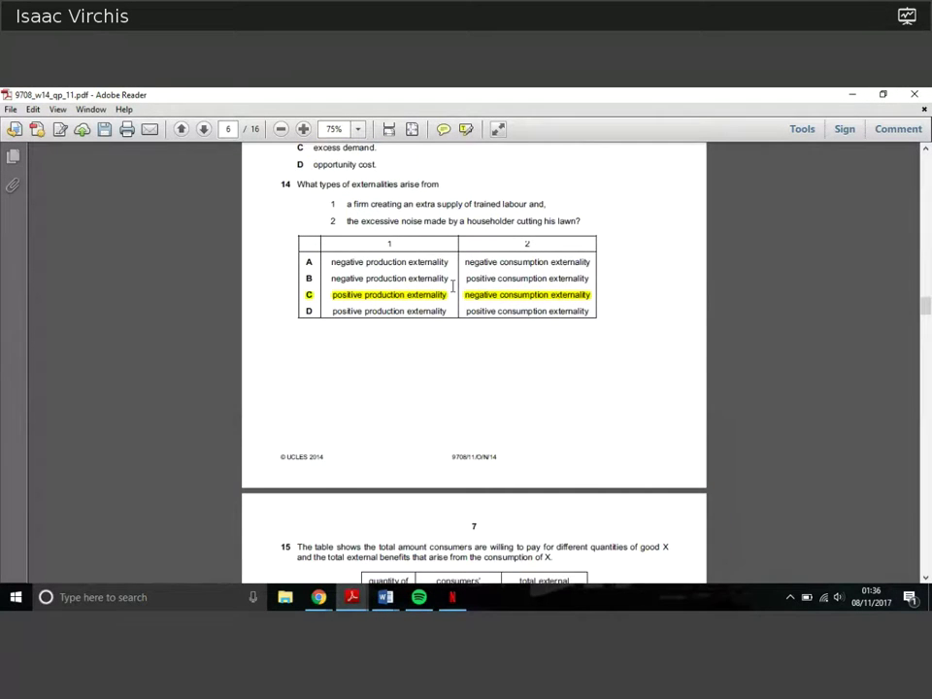
scroll(452, 285, "down", 1)
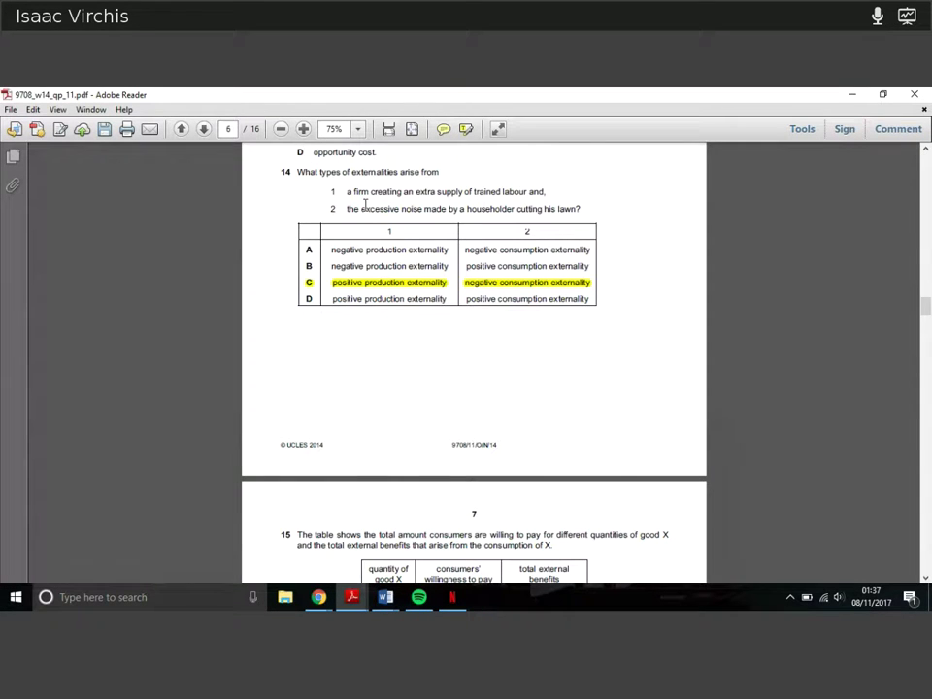
- Select and then deselect 'excessive noise' in question 14
left_click_drag(362, 209, 420, 208)
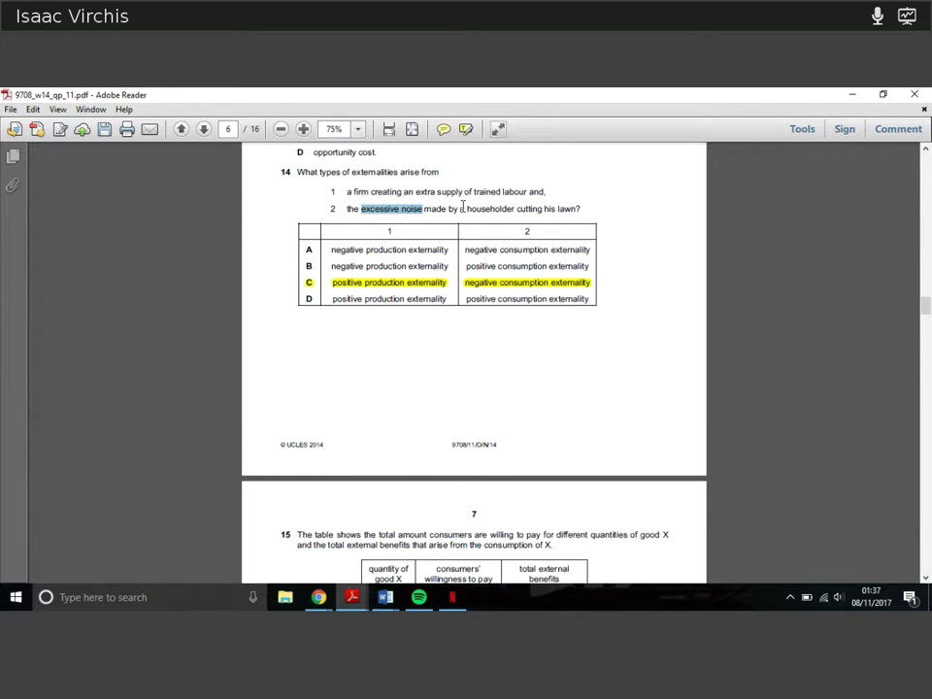
left_click(622, 213)
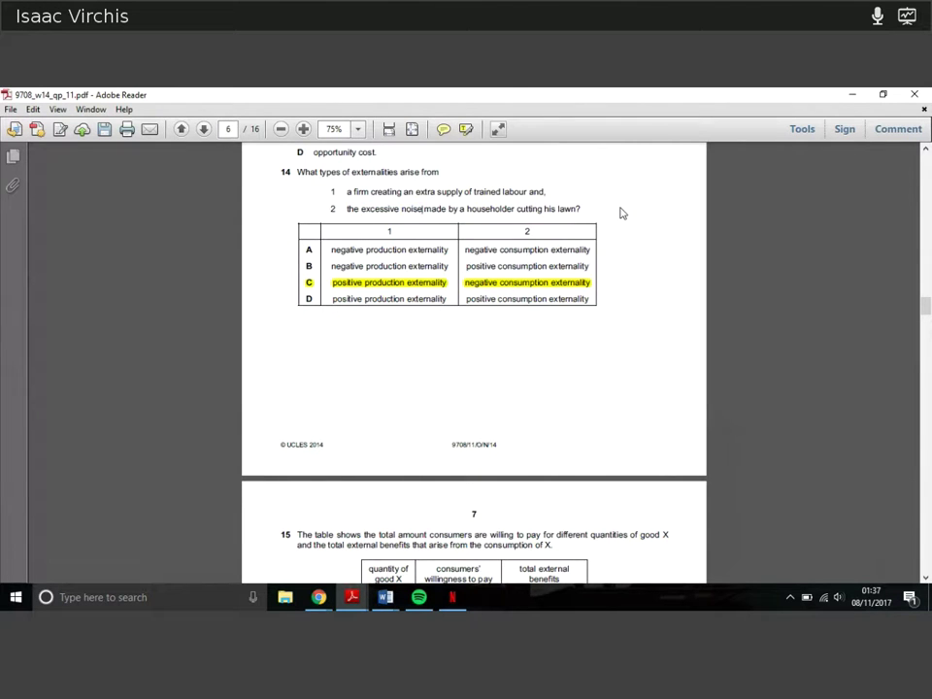
scroll(622, 213, "down", 2)
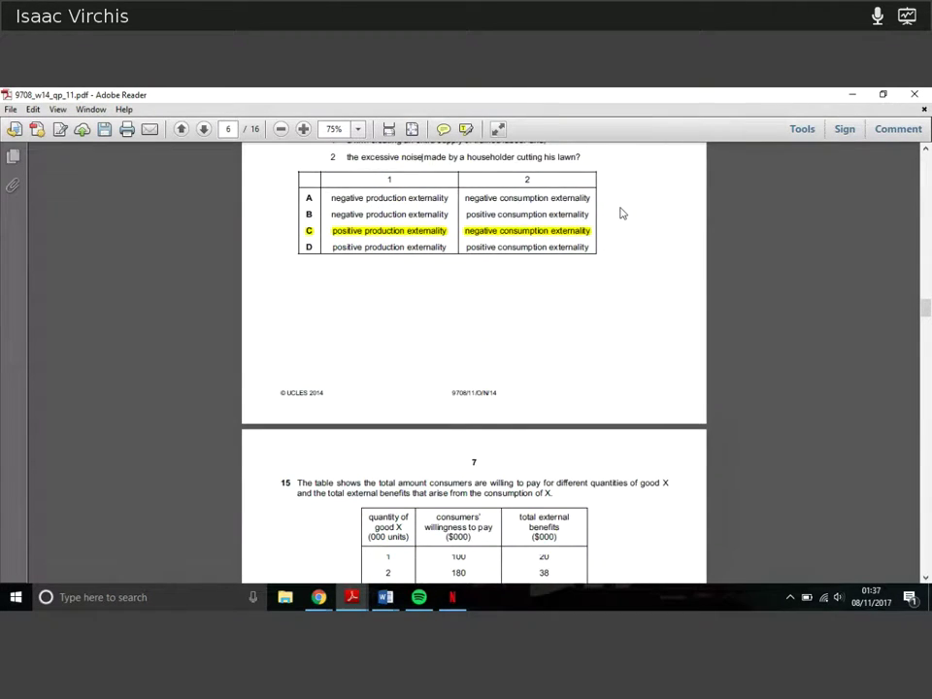
scroll(623, 213, "down", 2)
scroll(623, 212, "down", 2)
scroll(622, 212, "down", 2)
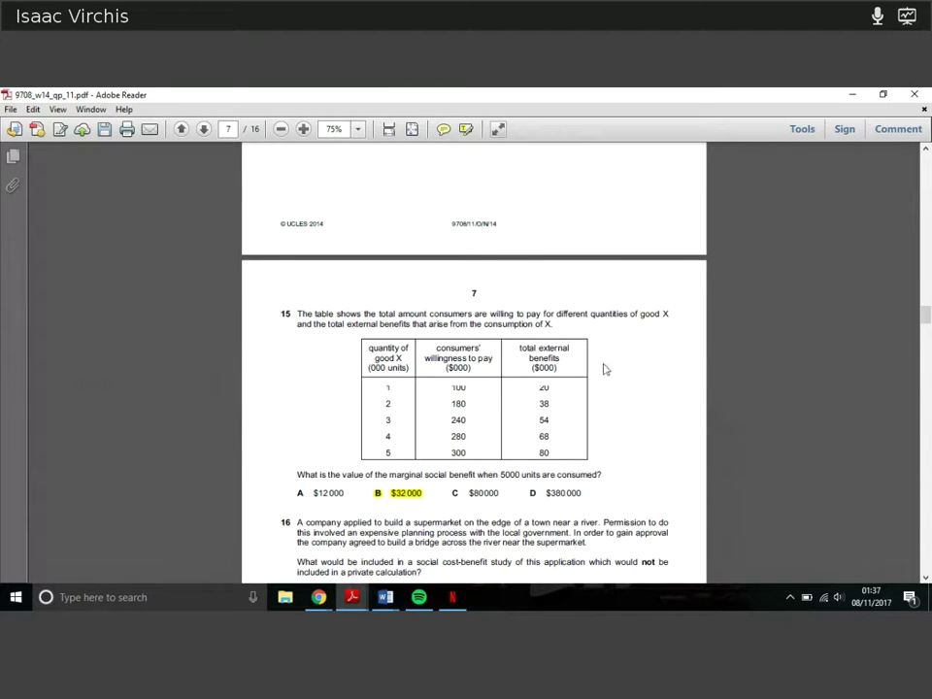
double_click(543, 403)
left_click(590, 396)
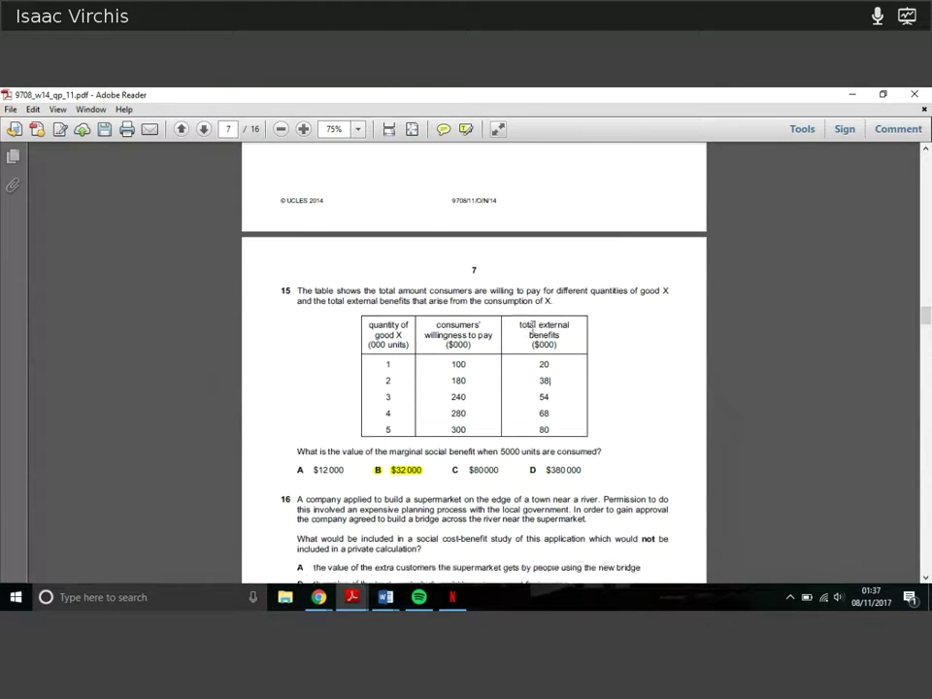
scroll(589, 396, "down", 2)
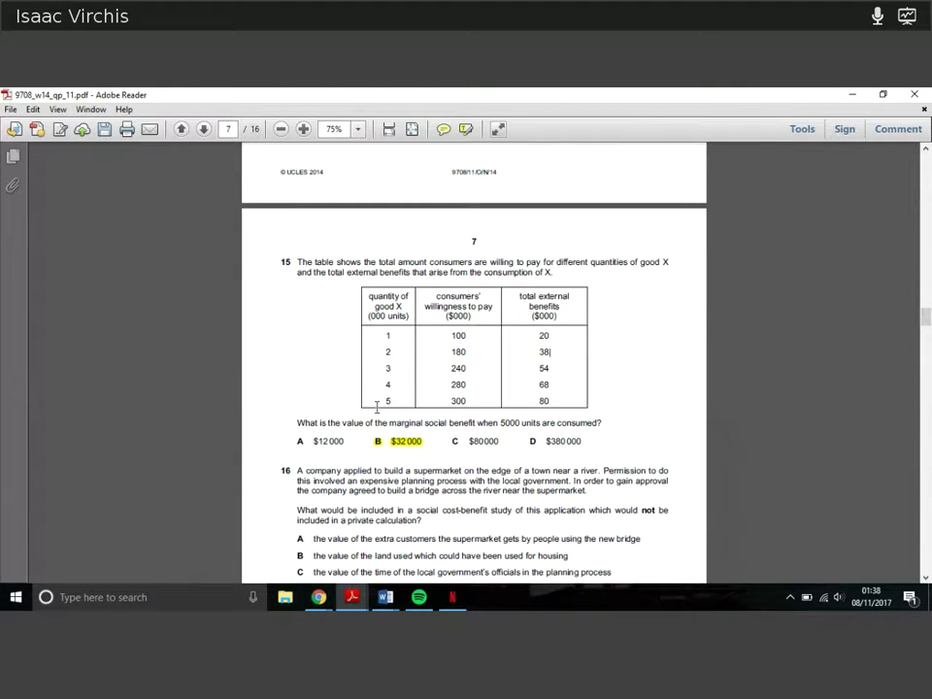
left_click_drag(384, 402, 555, 398)
left_click(553, 400)
double_click(553, 400)
left_click_drag(540, 385, 566, 394)
left_click(561, 391)
double_click(387, 401)
left_click(387, 384)
scroll(636, 350, "down", 1)
scroll(636, 349, "down", 1)
scroll(636, 349, "down", 1)
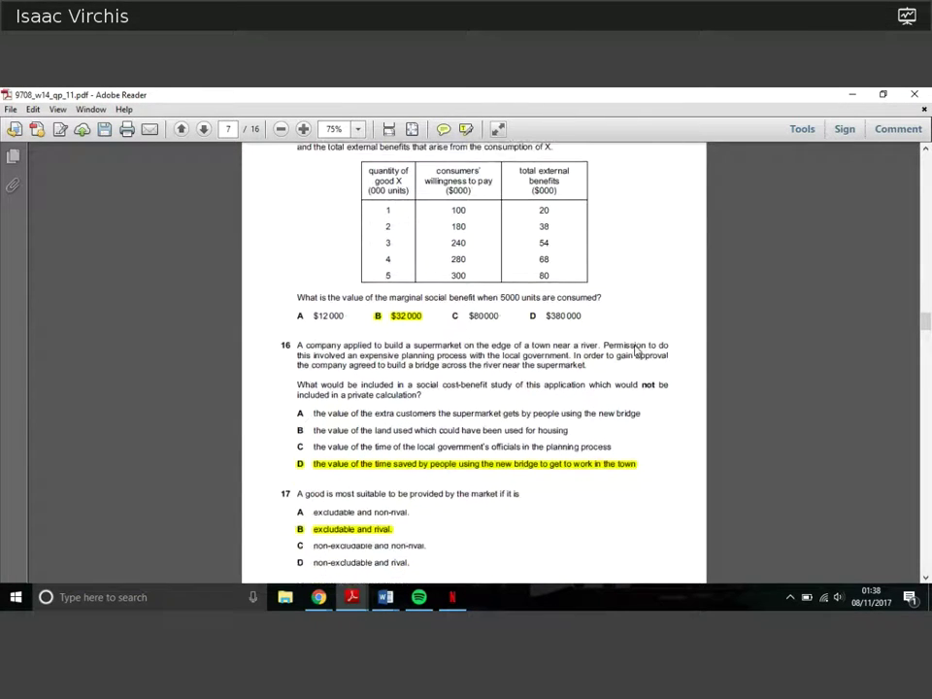
scroll(636, 350, "down", 1)
scroll(636, 350, "down", 1)
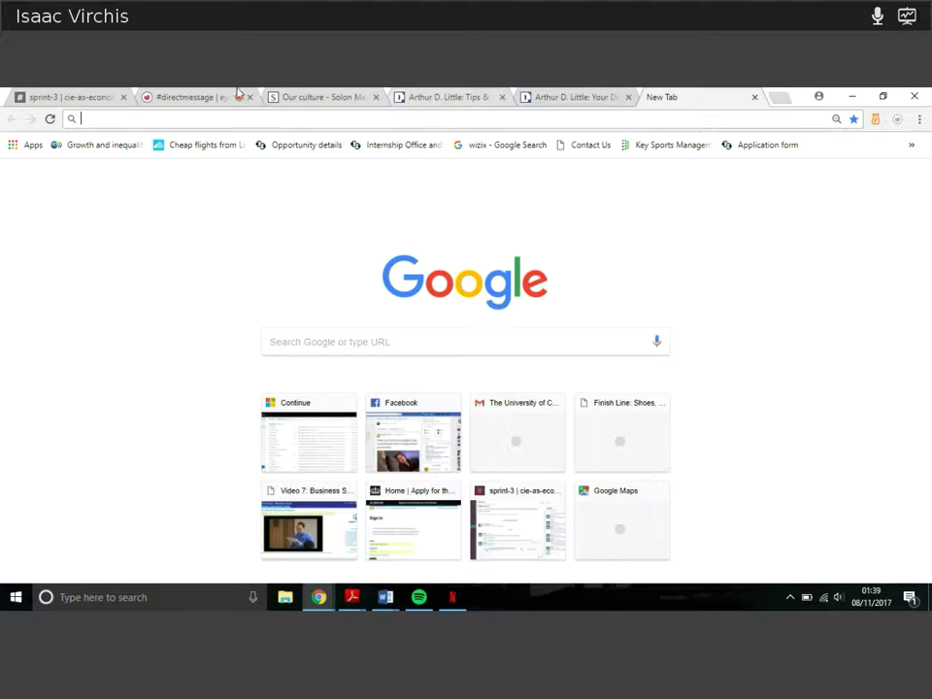
- Bring up Chrome's #directmessage eyeson tab showing screen sharing active
left_click(185, 96)
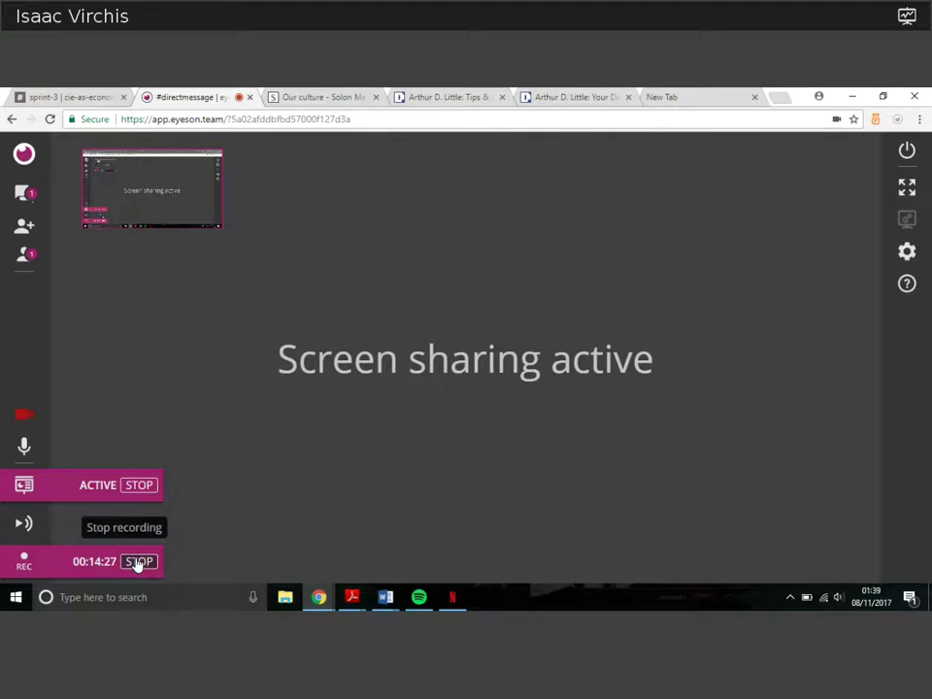